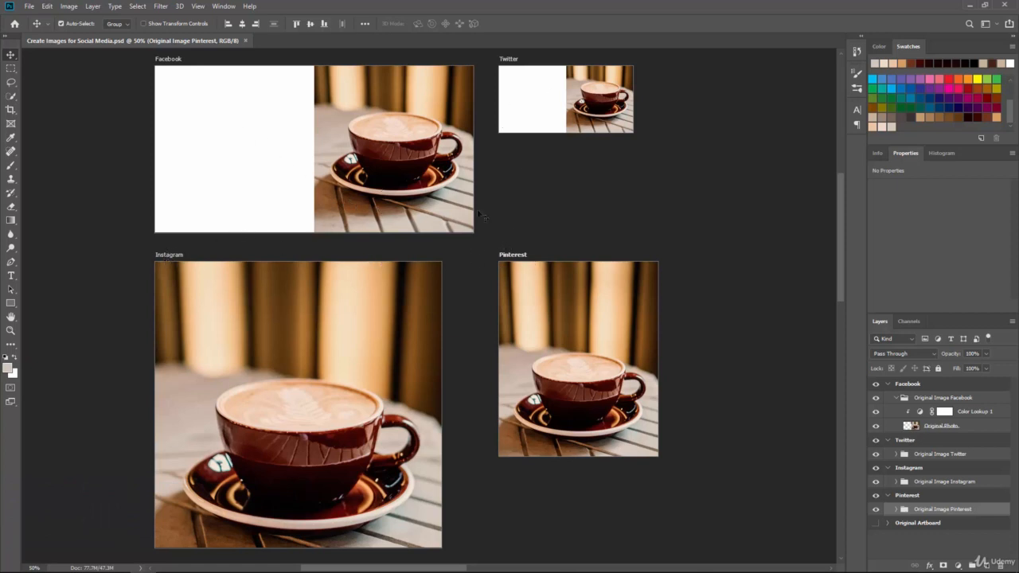
# Draw a rectangle about 613 x 641 px covering the white left half of the Facebook artboard
pyautogui.click(958, 399)
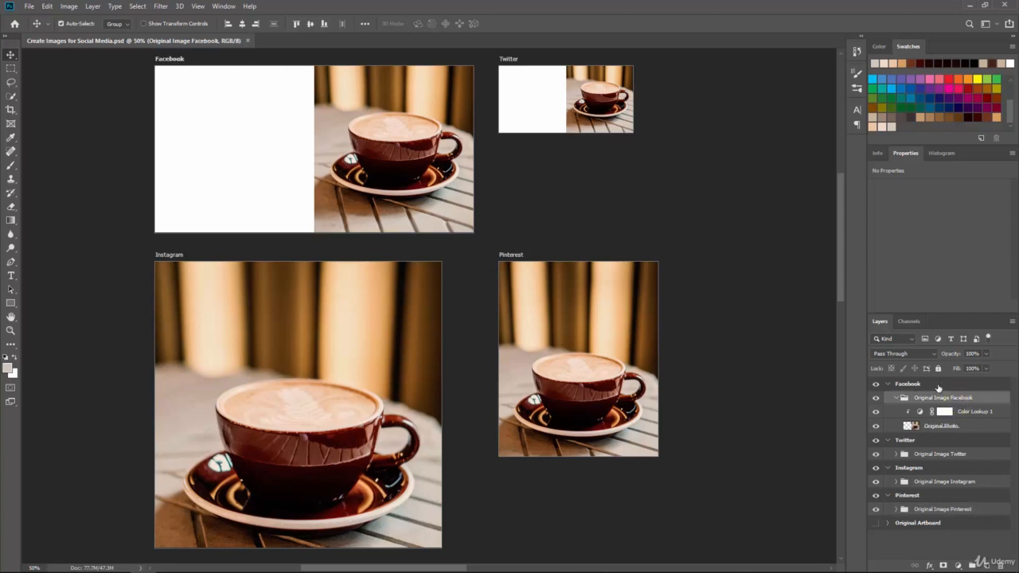
pyautogui.click(898, 398)
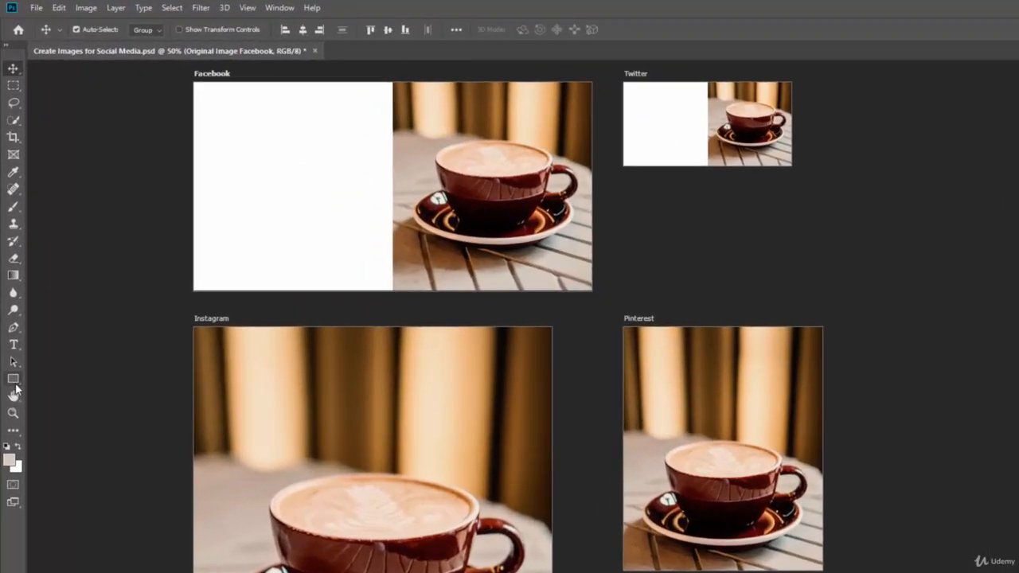
pyautogui.click(16, 380)
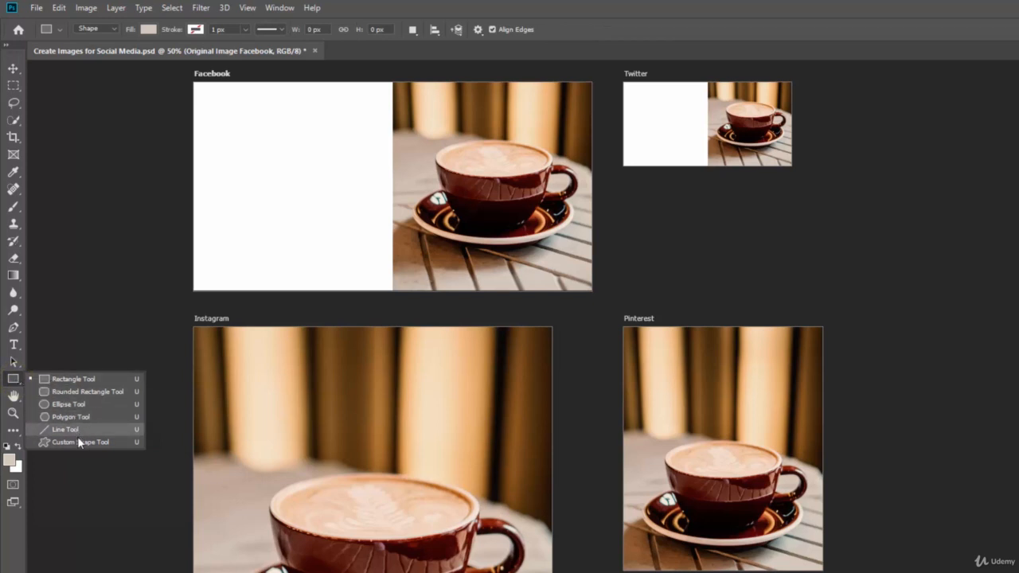
pyautogui.click(58, 379)
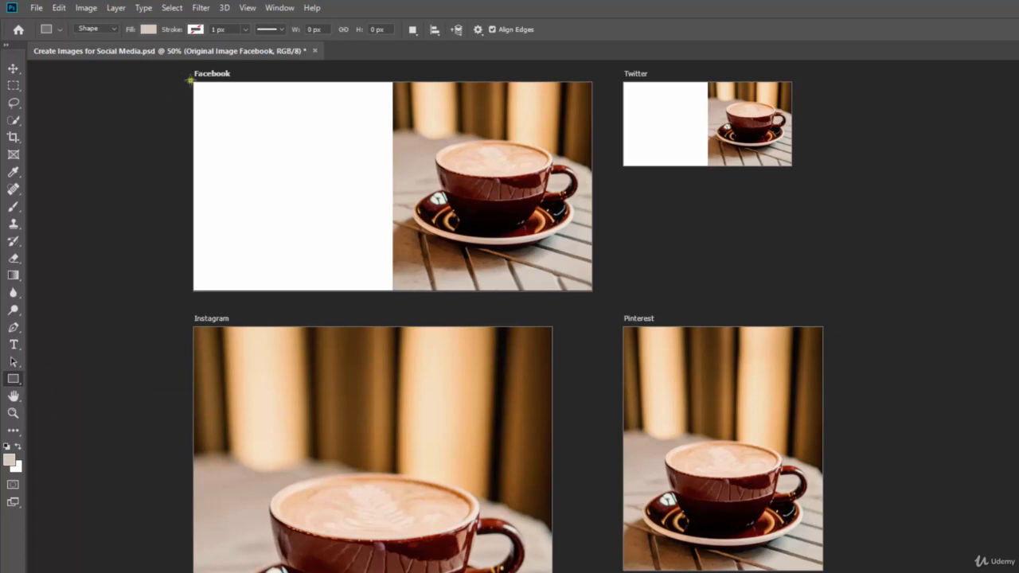
pyautogui.moveTo(191, 80); pyautogui.dragTo(393, 294)
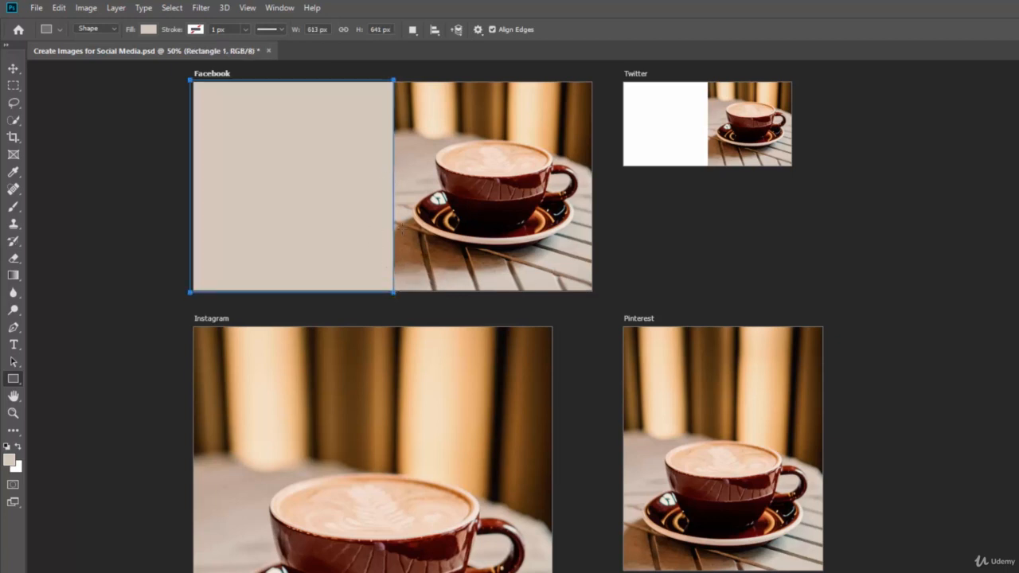
# Try several swatches for the rectangle's fill and settle on a very dark brown
pyautogui.click(6, 447)
pyautogui.click(148, 30)
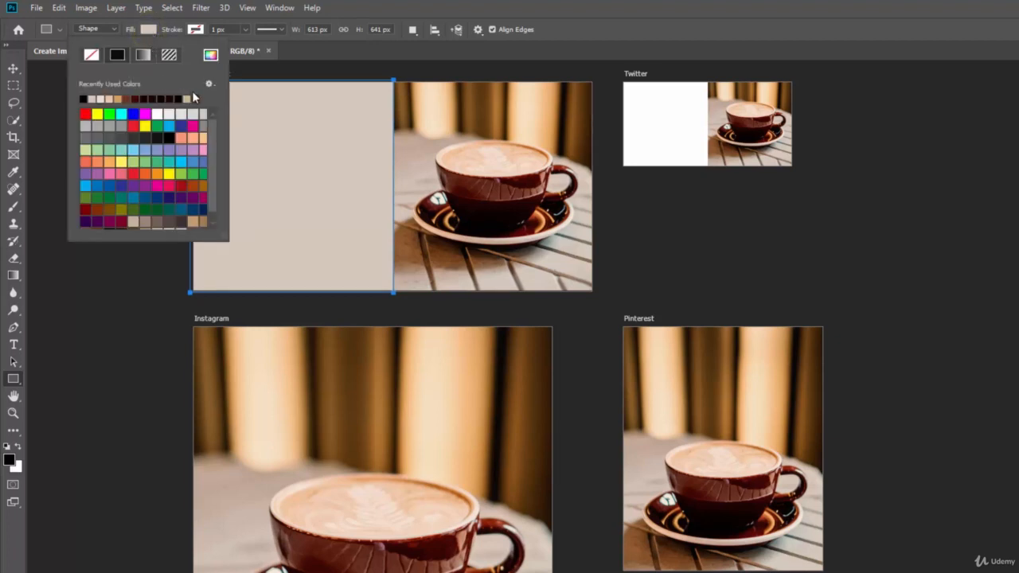
pyautogui.click(97, 114)
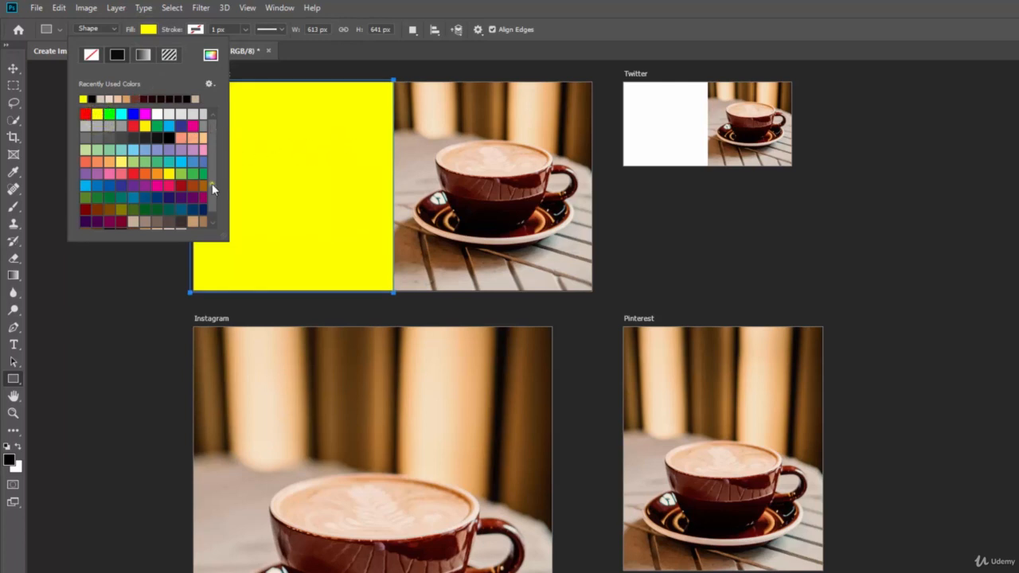
pyautogui.moveTo(212, 188); pyautogui.dragTo(214, 215)
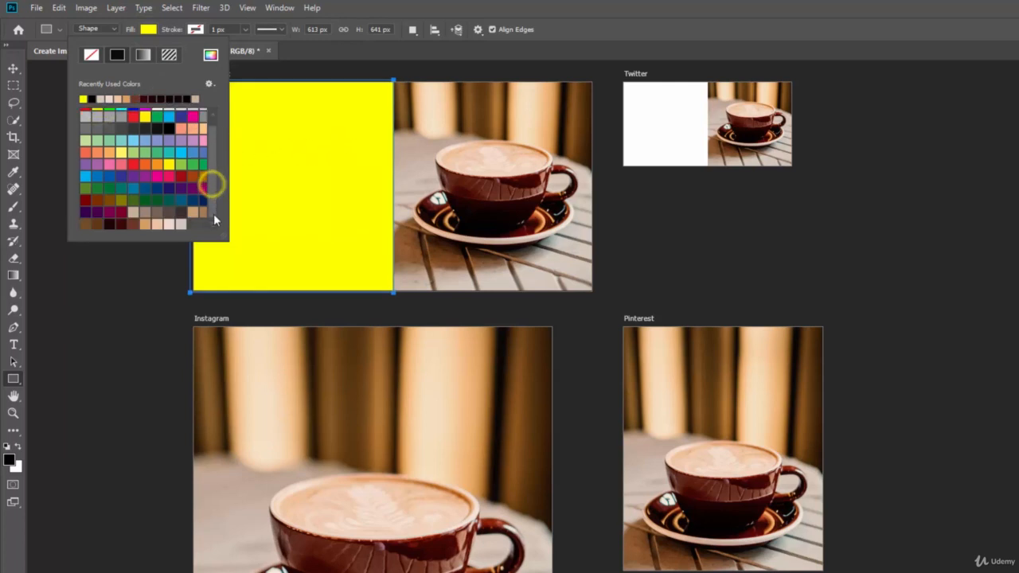
pyautogui.click(113, 225)
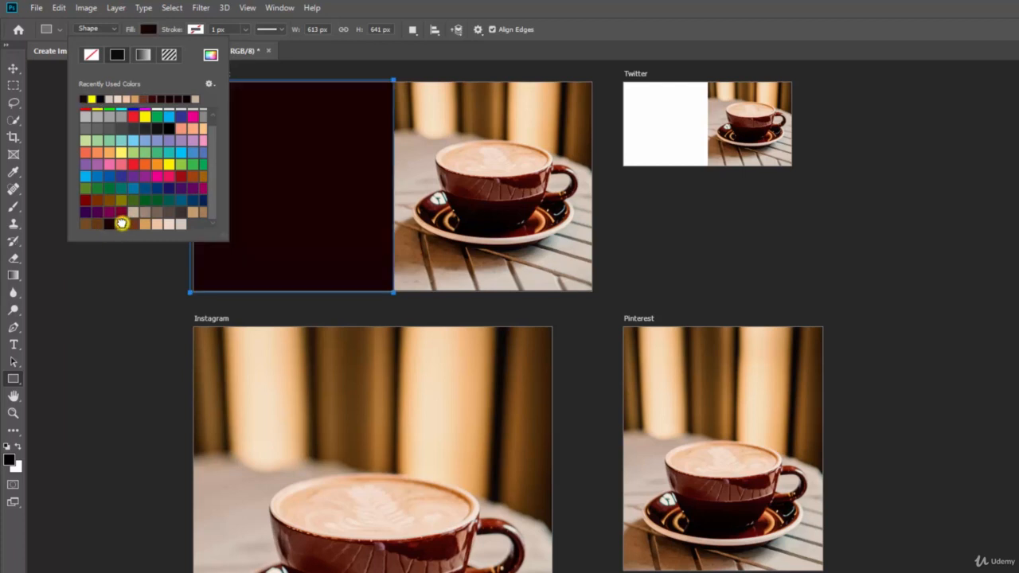
pyautogui.click(121, 223)
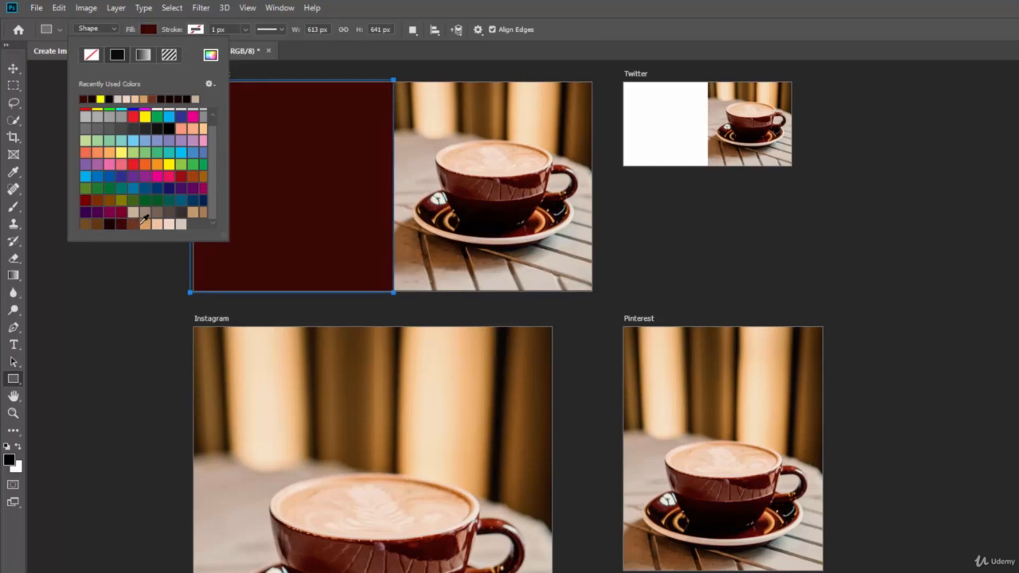
pyautogui.click(135, 223)
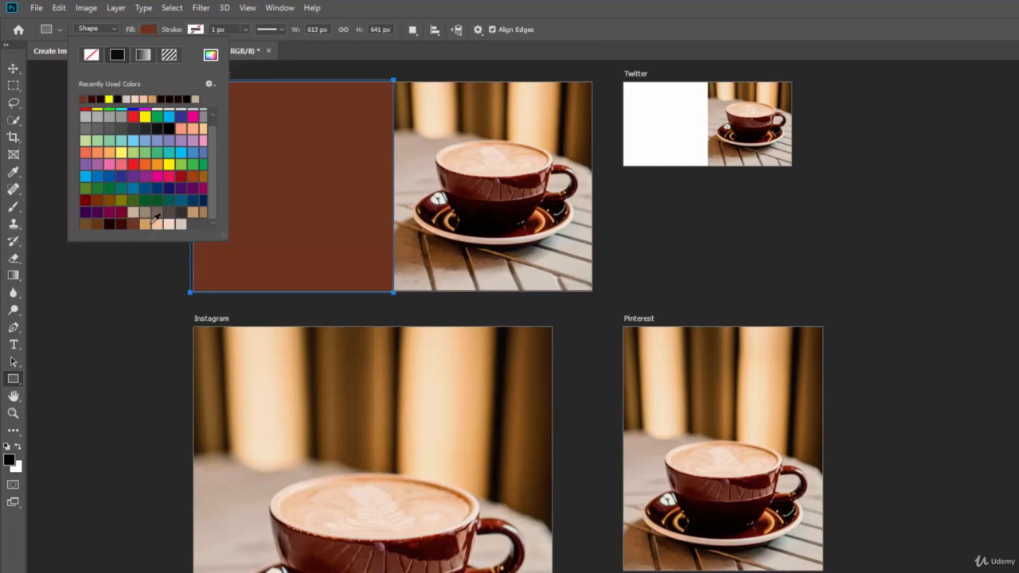
pyautogui.click(158, 224)
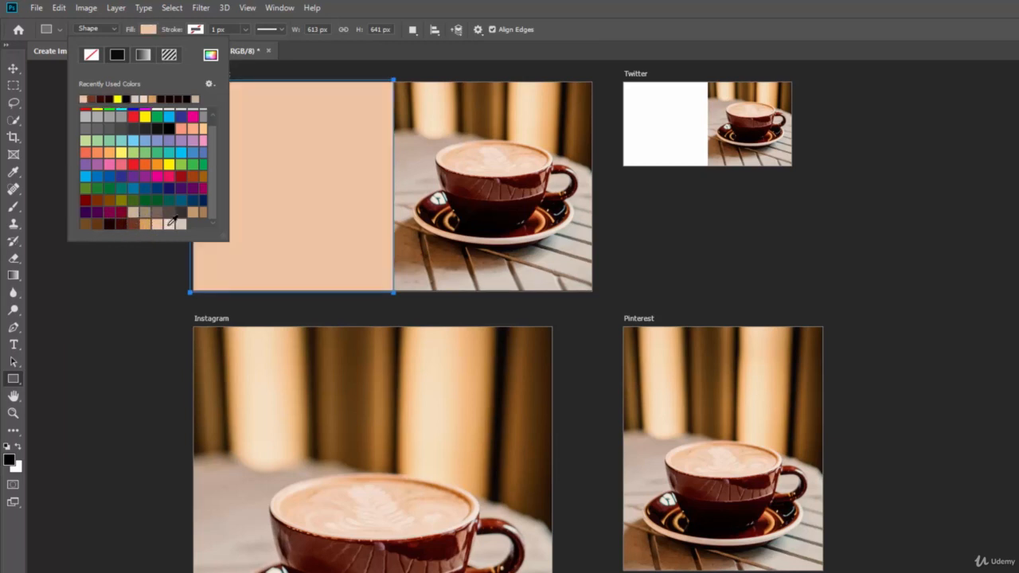
pyautogui.click(174, 223)
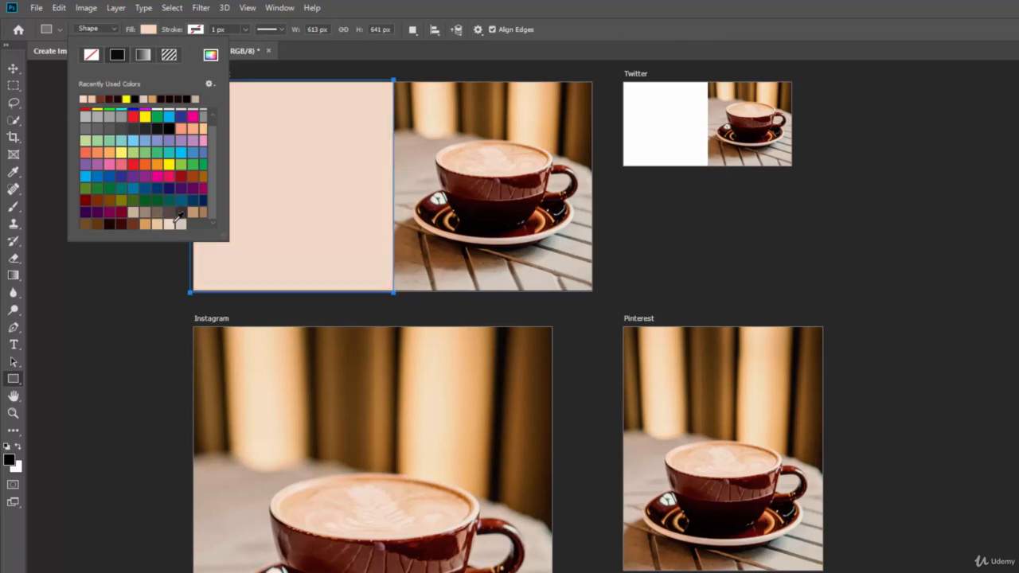
pyautogui.click(183, 223)
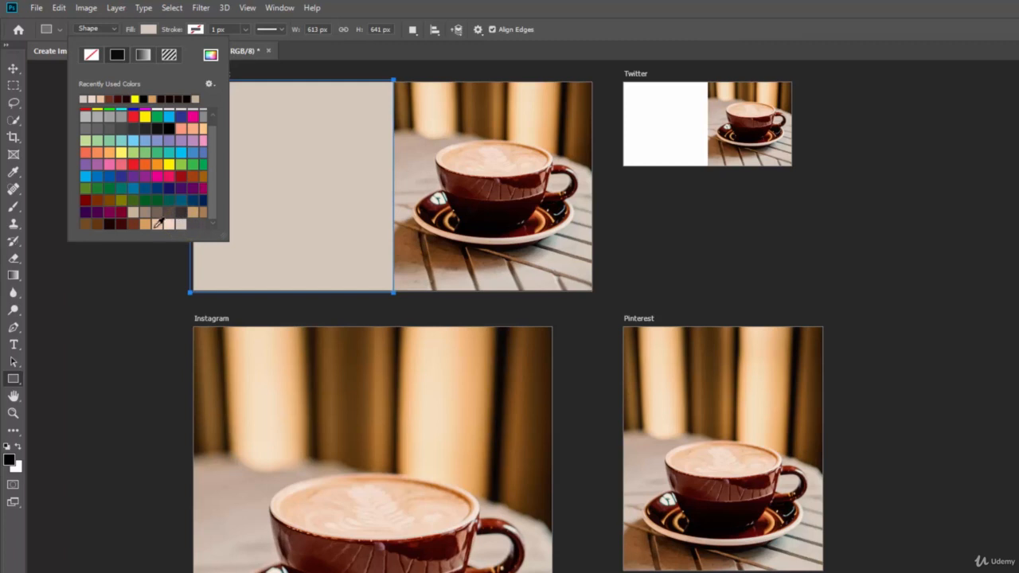
pyautogui.click(146, 223)
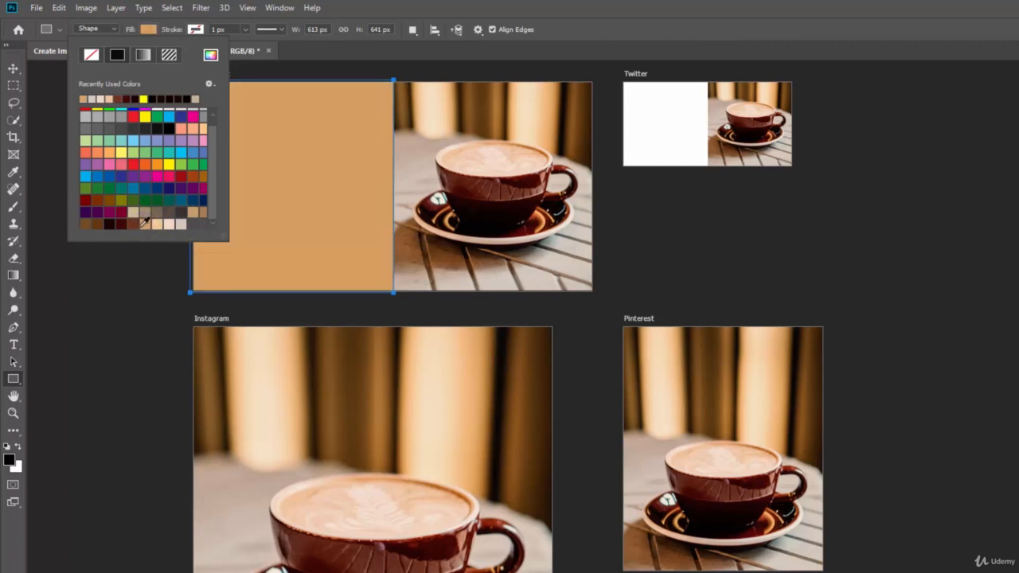
pyautogui.click(124, 222)
pyautogui.click(120, 220)
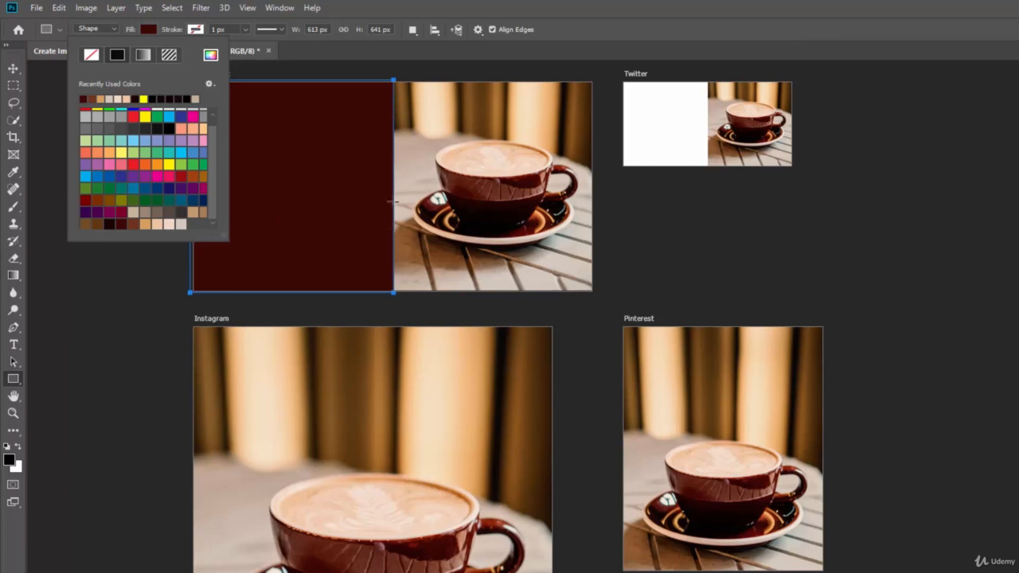
pyautogui.click(110, 224)
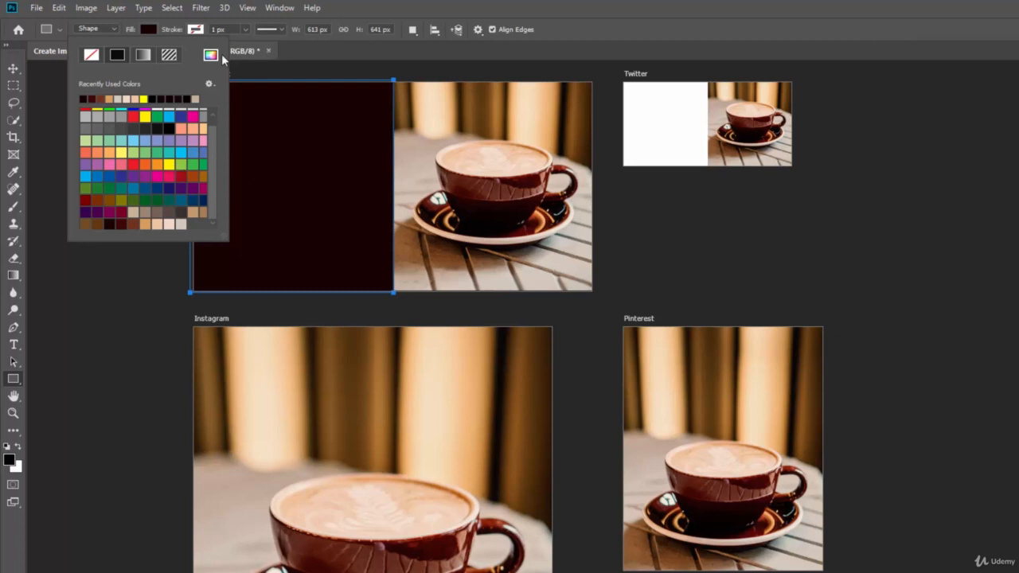
pyautogui.click(147, 32)
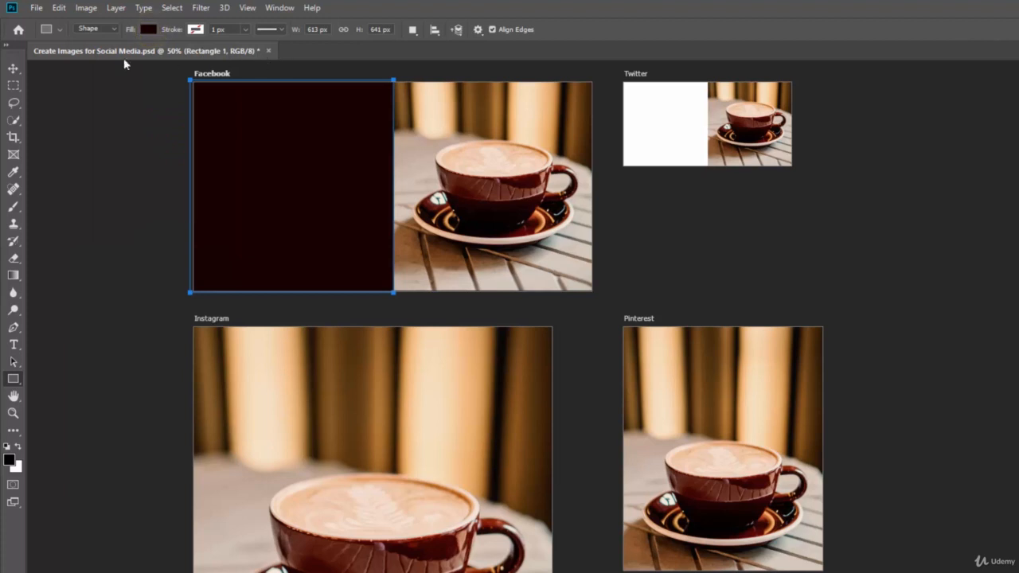
# Add centred white text reading THE BREW HOUSE inside the dark rectangle on the Facebook artboard
pyautogui.click(12, 69)
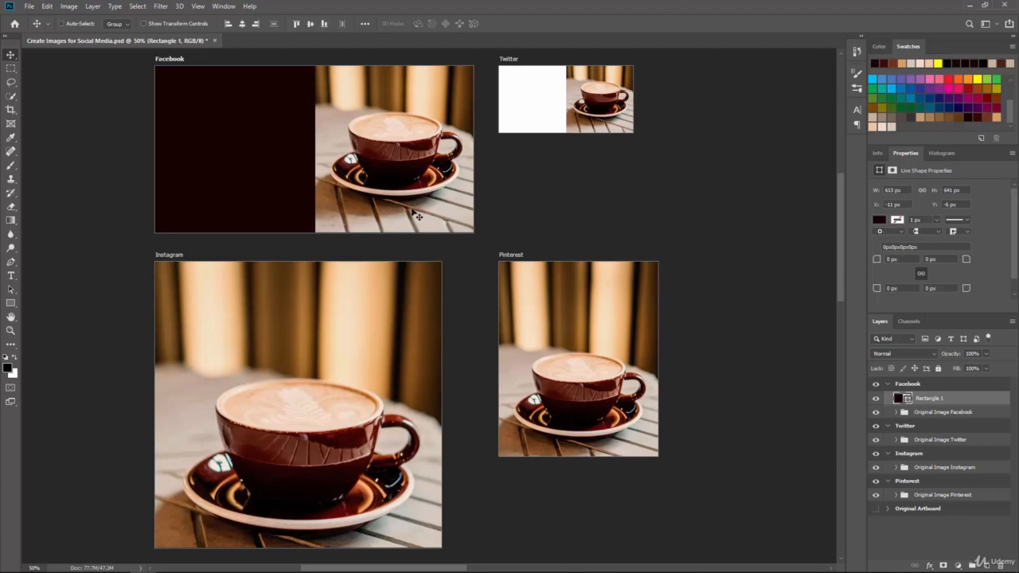
pyautogui.hotkey('ctrl', '+')
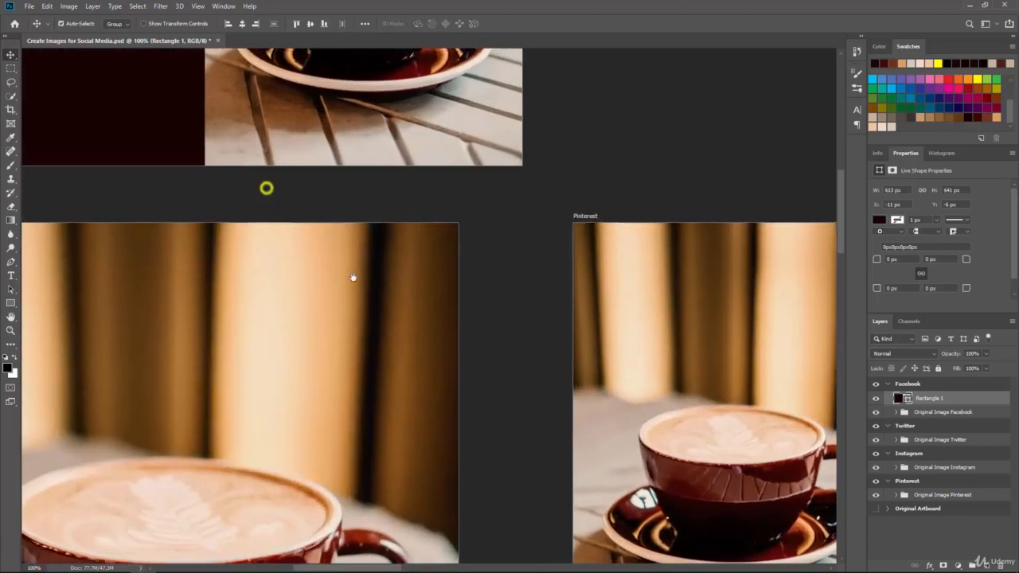
pyautogui.moveTo(354, 278); pyautogui.dragTo(398, 331)
pyautogui.moveTo(343, 196); pyautogui.dragTo(407, 323)
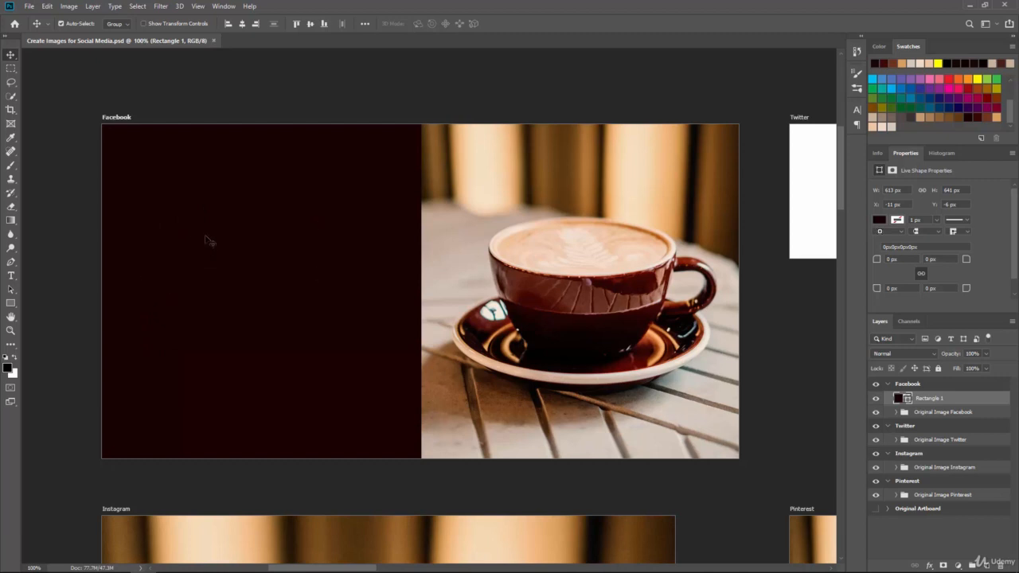
pyautogui.click(15, 358)
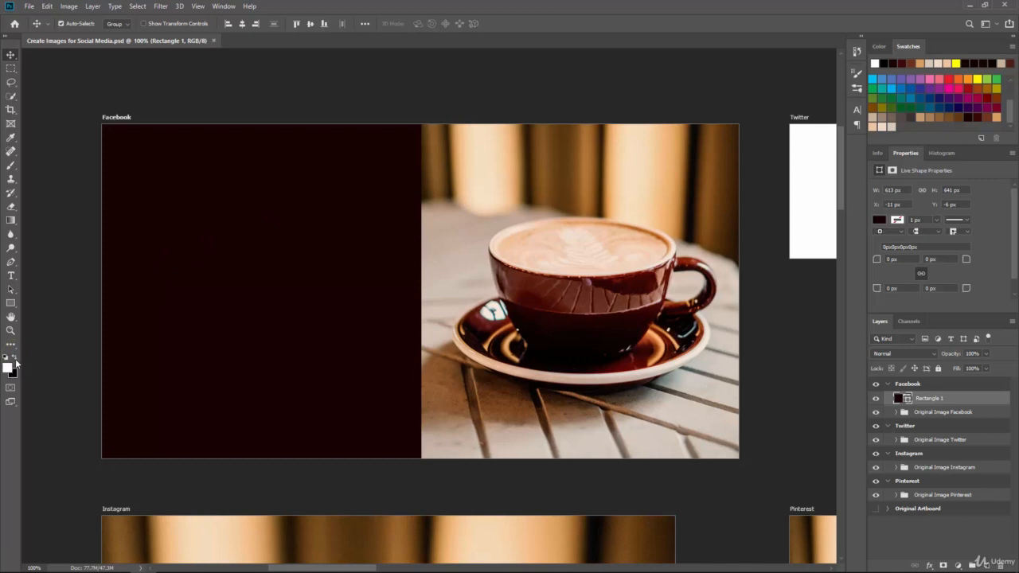
pyautogui.click(11, 277)
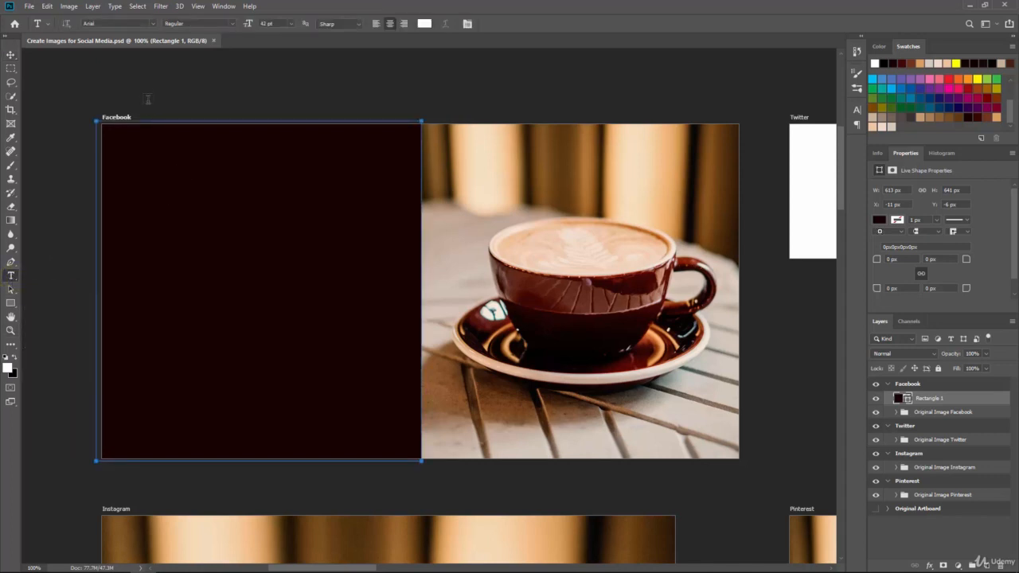
pyautogui.click(390, 24)
pyautogui.click(149, 192)
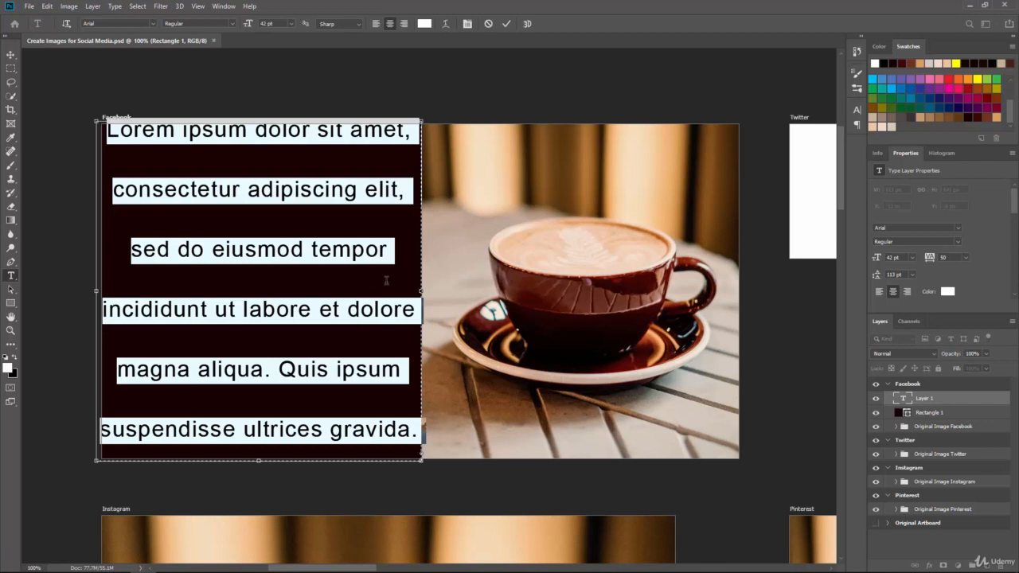
pyautogui.click(387, 280)
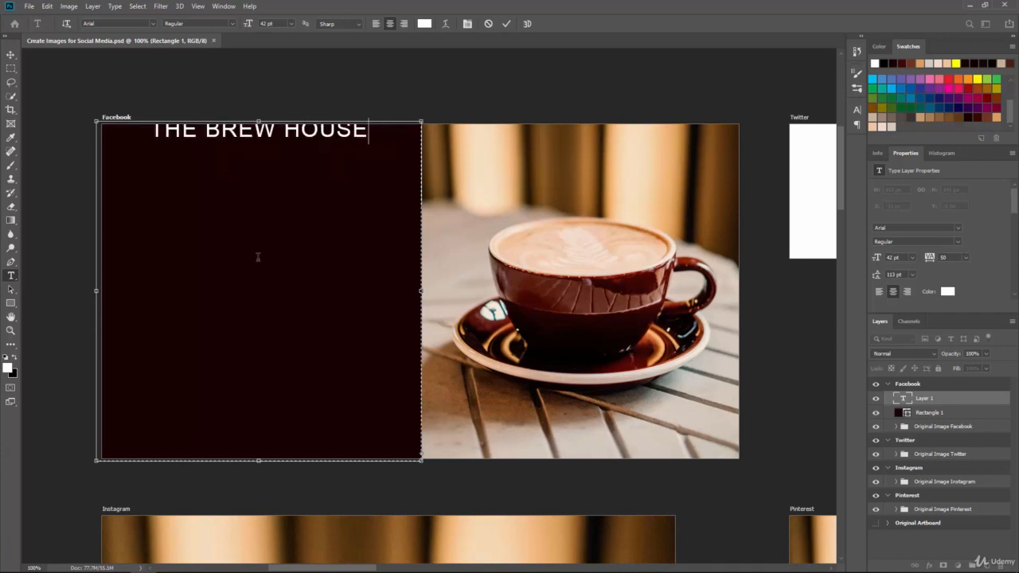
# Shrink the heading's text box to one line and move it down into the upper part of the dark panel
pyautogui.moveTo(259, 460); pyautogui.dragTo(275, 141)
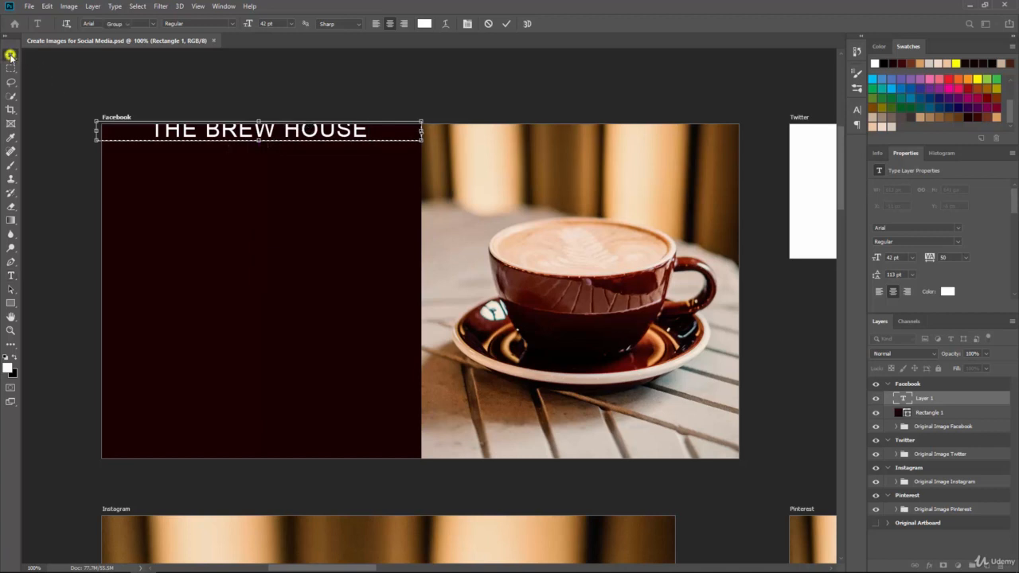
pyautogui.click(11, 54)
pyautogui.moveTo(167, 135); pyautogui.dragTo(169, 195)
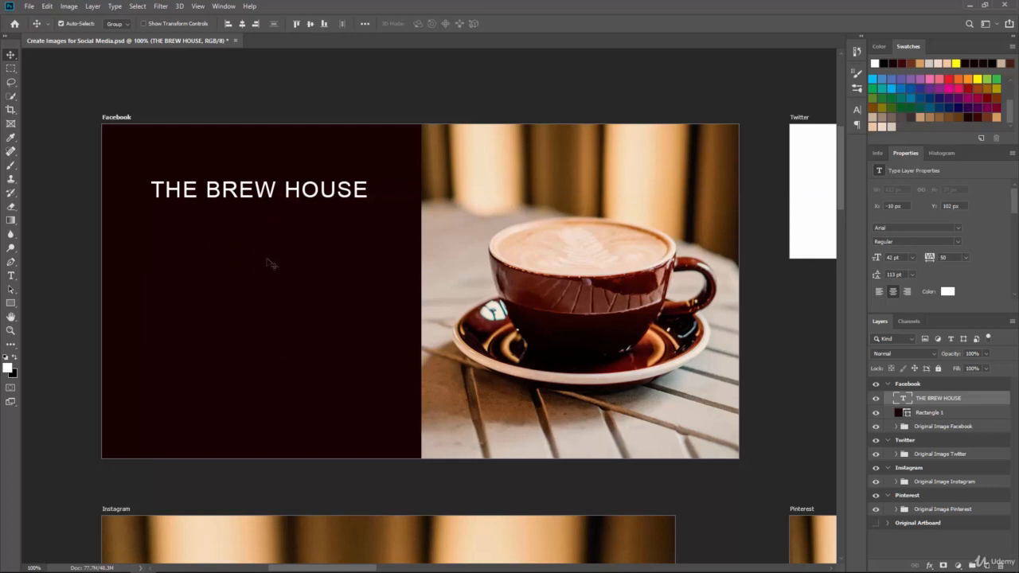
# Add a second text line reading Have A Cup On Us below the heading
pyautogui.click(12, 276)
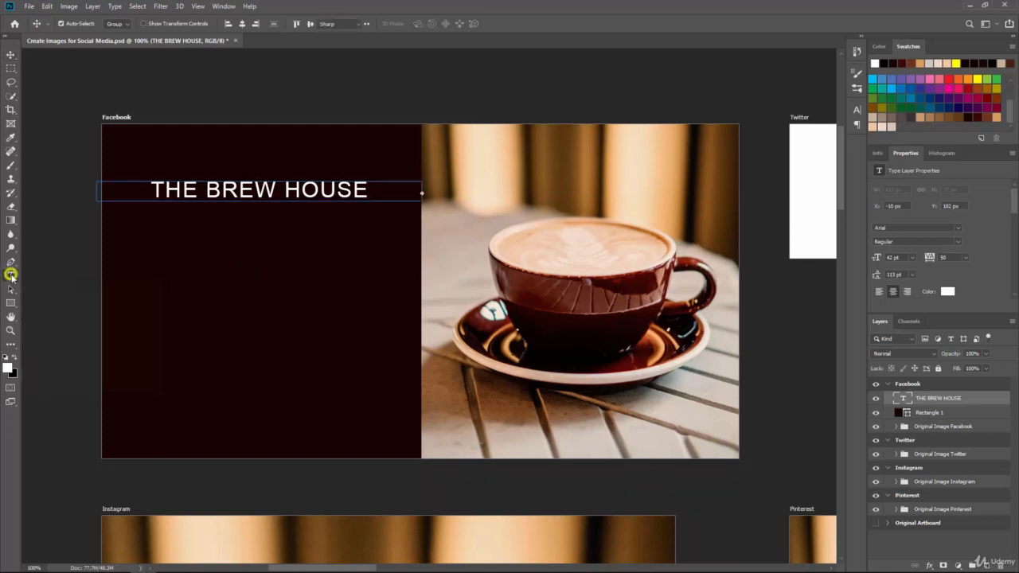
pyautogui.click(216, 266)
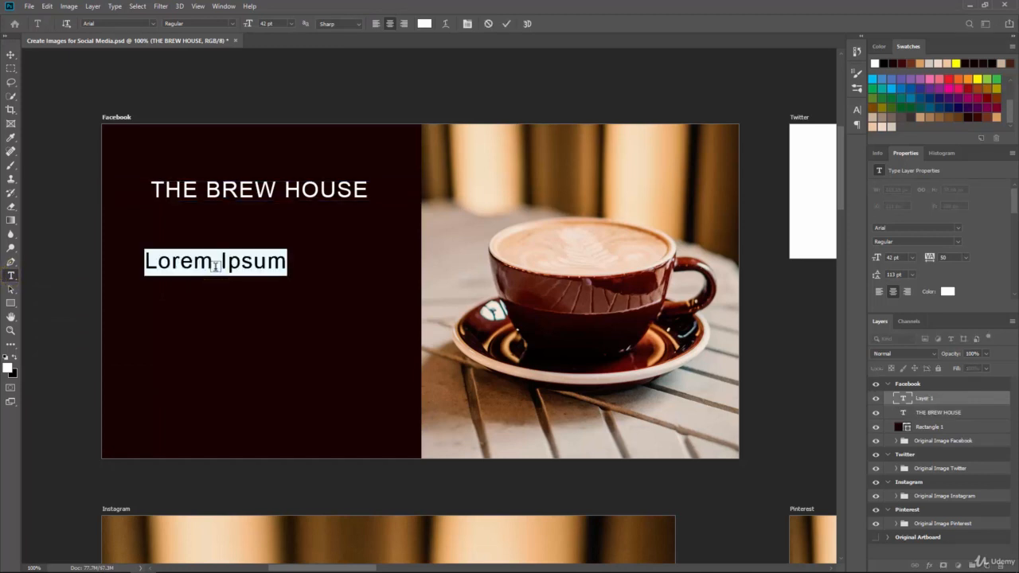
pyautogui.write('Have ')
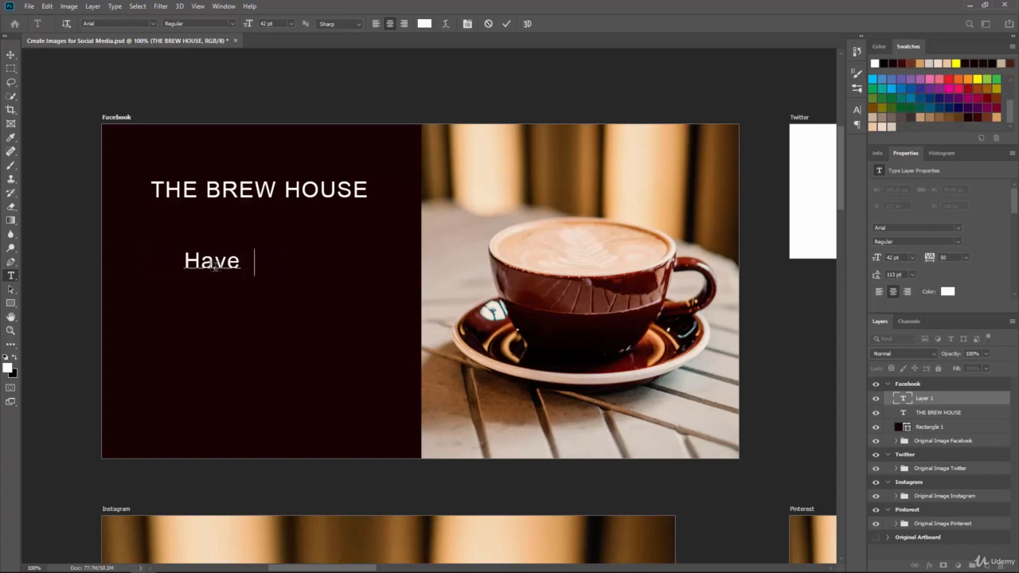
pyautogui.write('A Cup On ')
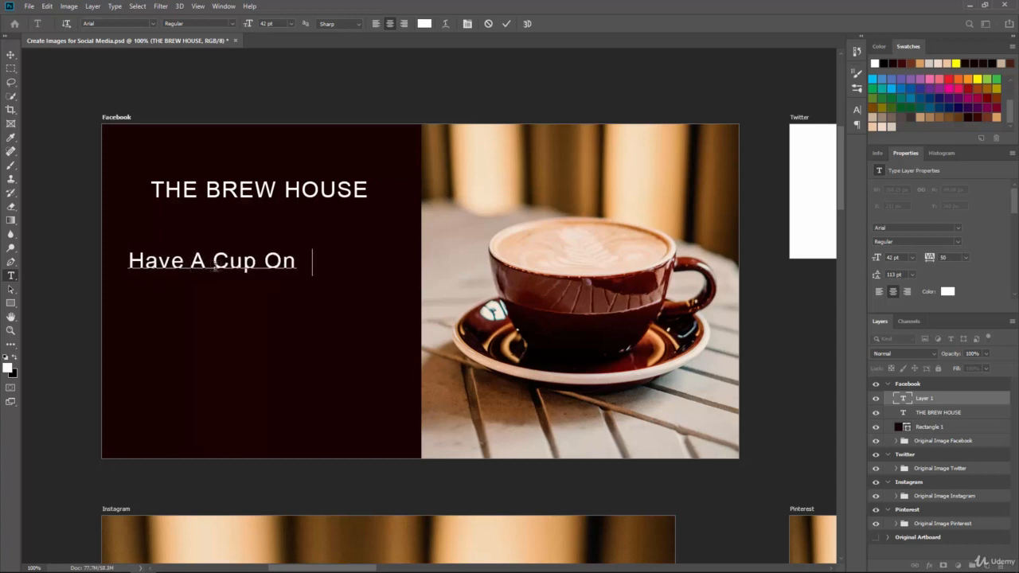
pyautogui.write('Us')
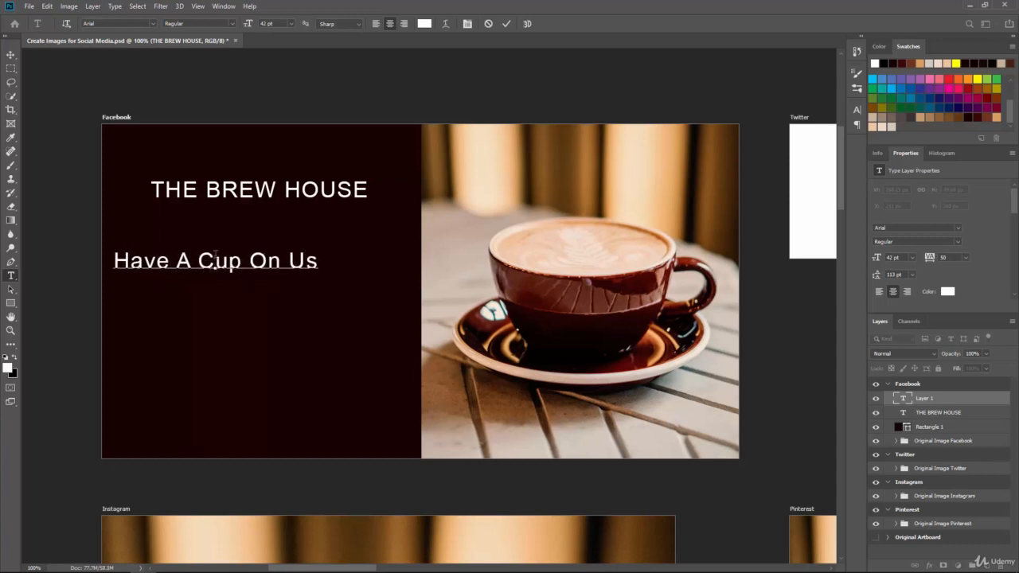
pyautogui.click(12, 54)
# Move the Have A Cup On Us text so it sits centred beneath the heading
pyautogui.click(203, 263)
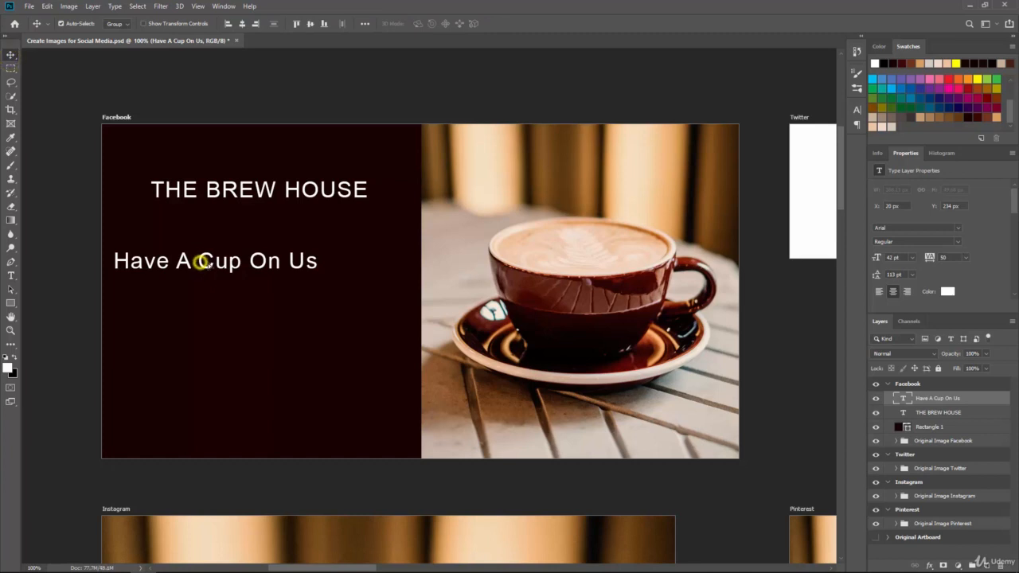
pyautogui.moveTo(203, 263); pyautogui.dragTo(245, 292)
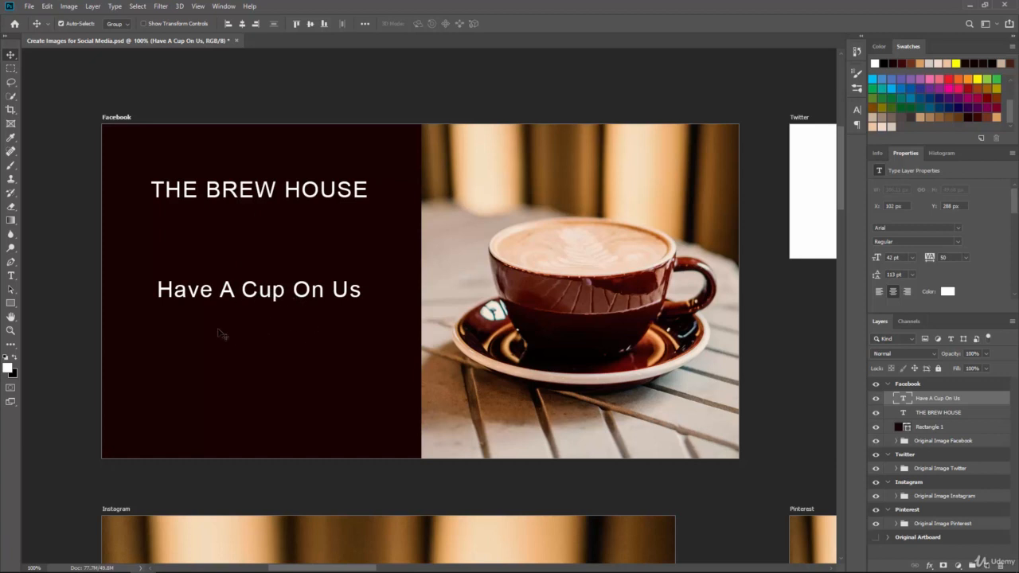
pyautogui.click(11, 275)
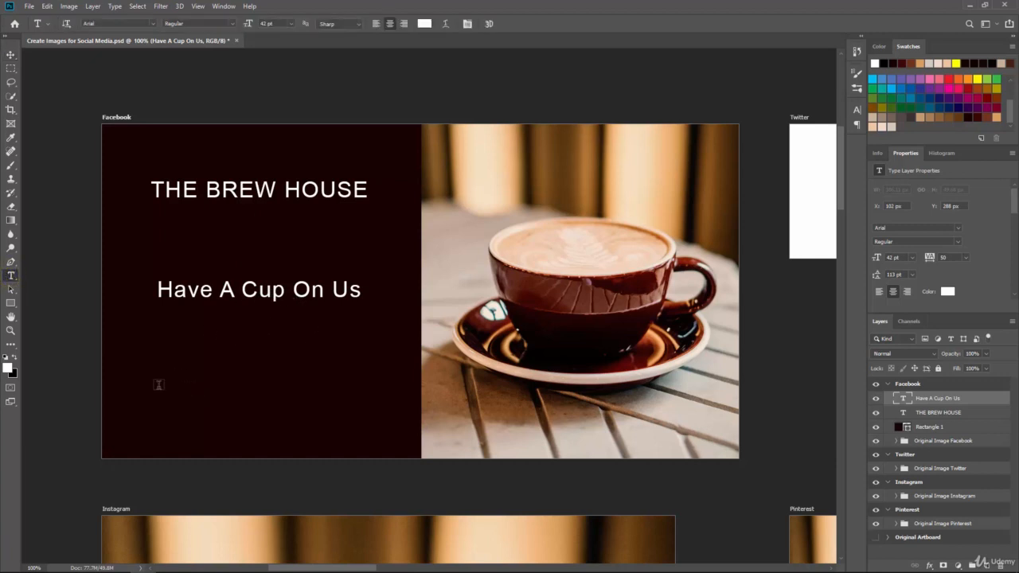
# Add a third text line reading FREE COFFEE WITH PURCHASE OF ANY BREAKFAST ITEM in the lower part of the dark panel
pyautogui.click(217, 390)
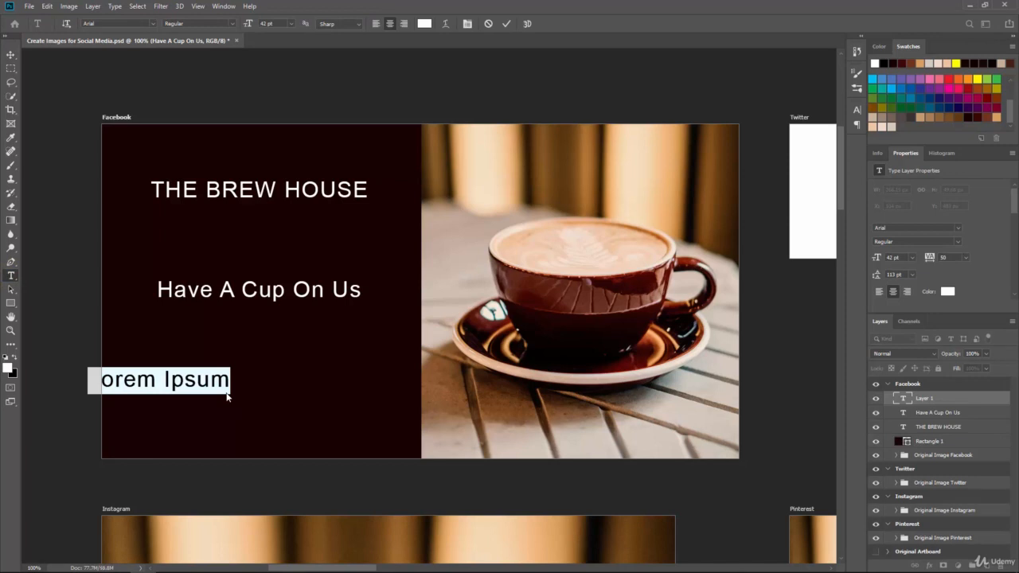
pyautogui.click(227, 397)
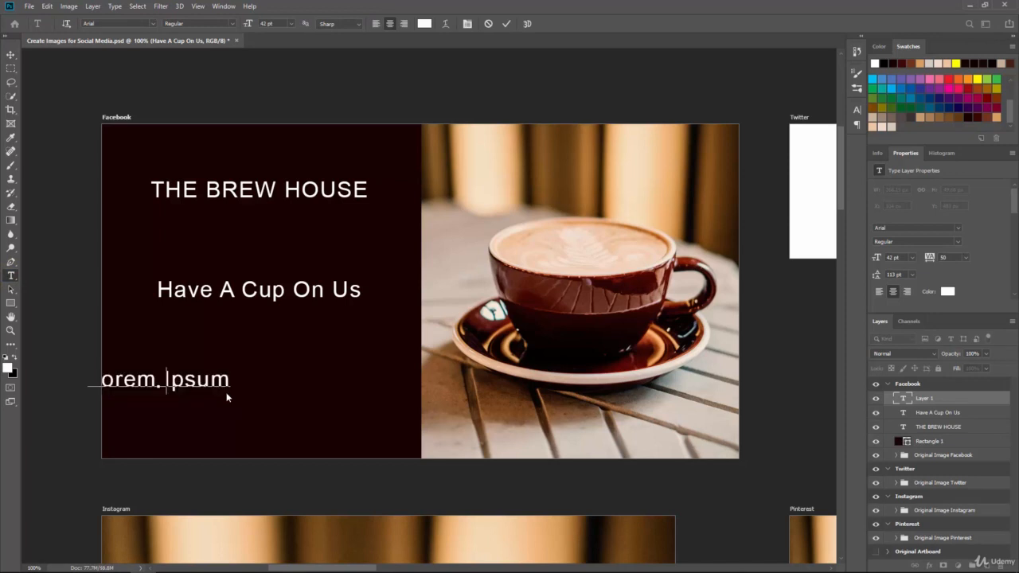
pyautogui.press('Right')
pyautogui.press('Right')
pyautogui.write('FREE COFFEE WITH PURCHASE')
pyautogui.write(' OF AN')
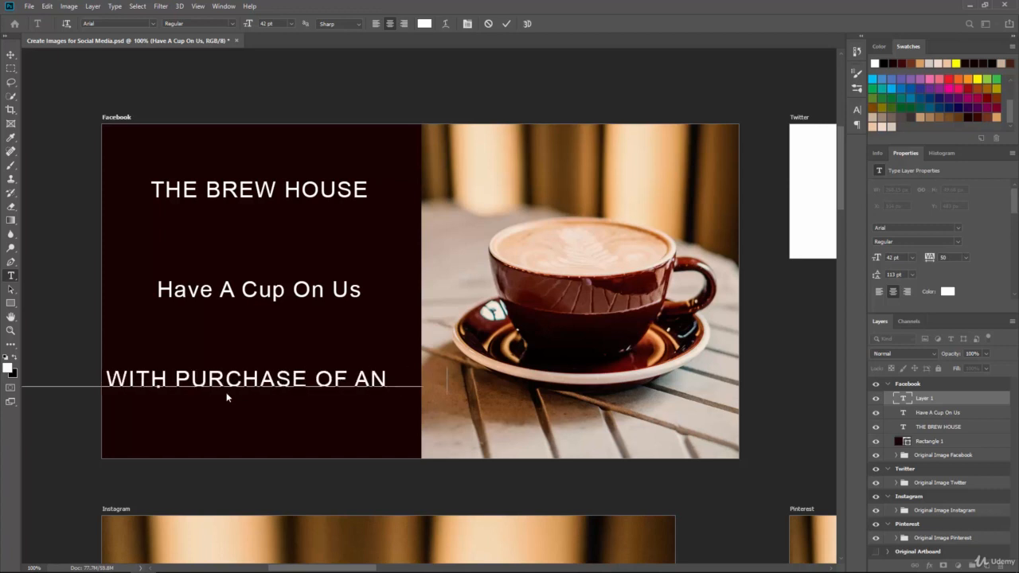
pyautogui.write('Y BREAKFAST ITEM')
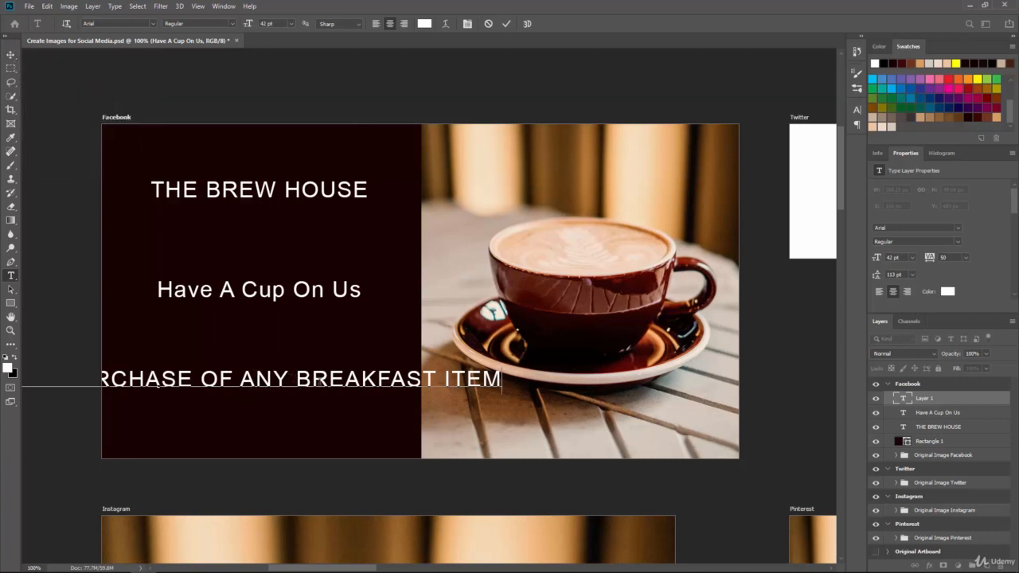
# Set the offer text to 16 pt and move it so it sits centred near the bottom of the dark panel
pyautogui.tripleClick(319, 381)
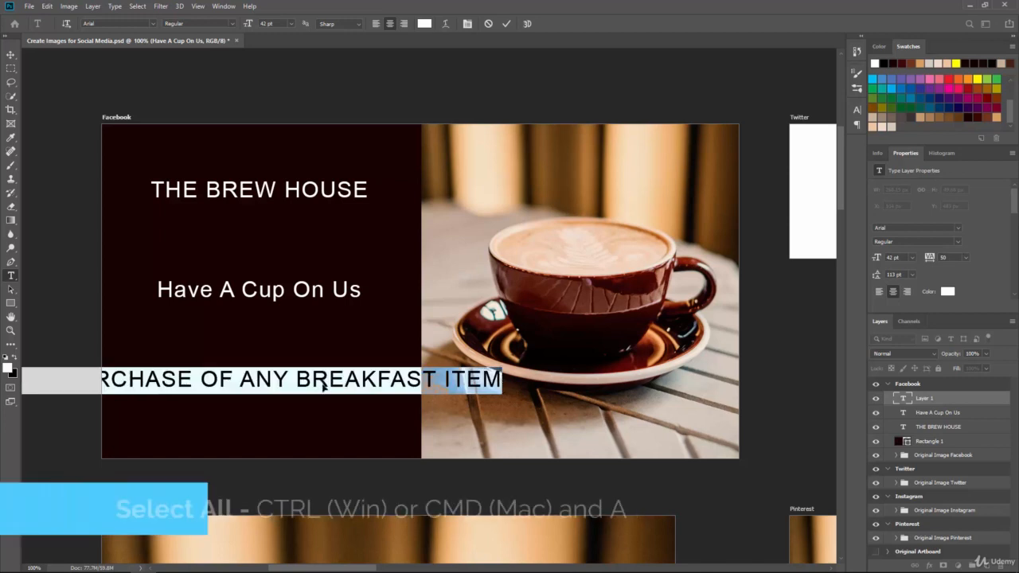
pyautogui.click(292, 24)
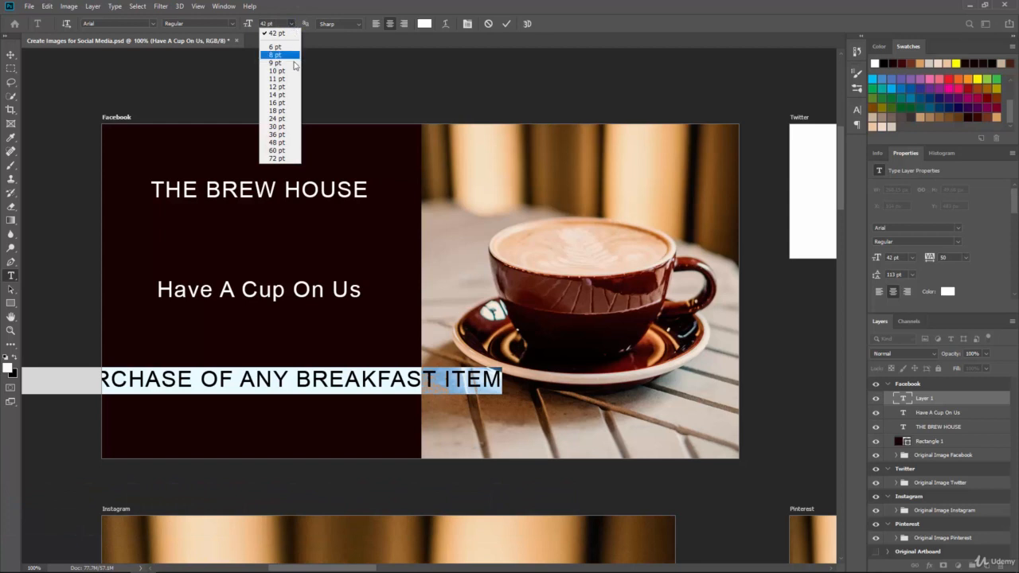
pyautogui.click(293, 111)
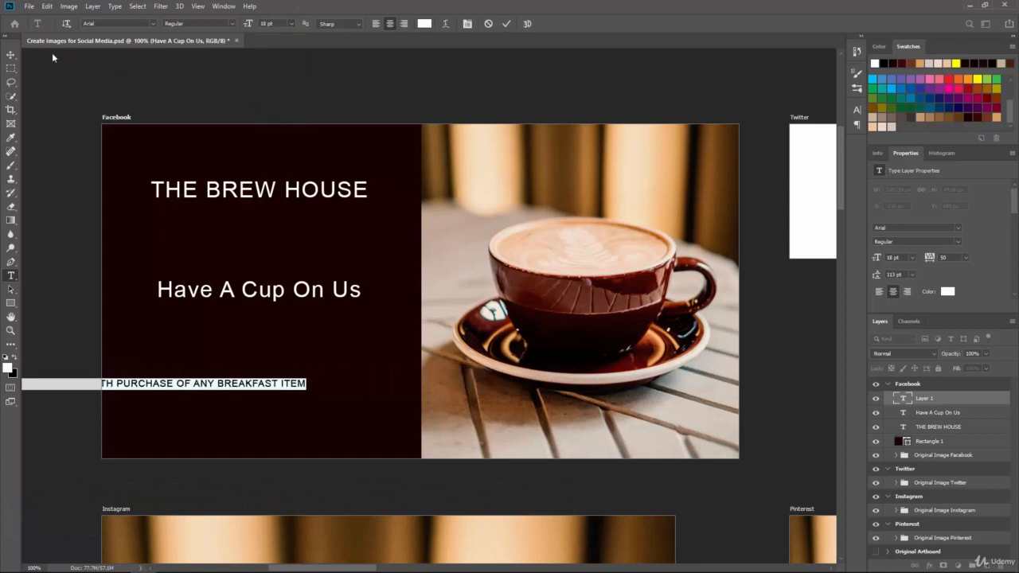
pyautogui.click(10, 54)
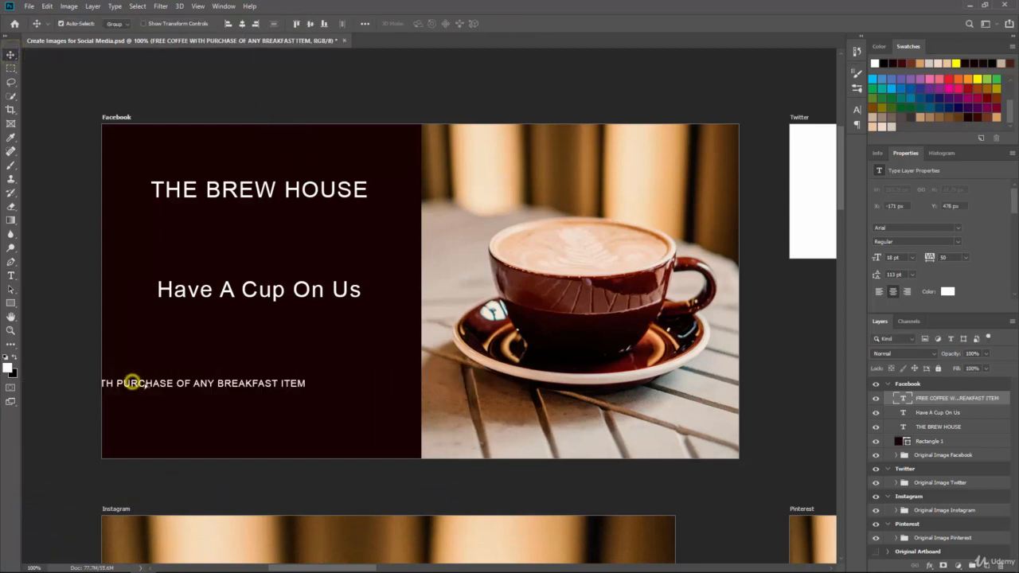
pyautogui.moveTo(132, 383); pyautogui.dragTo(236, 388)
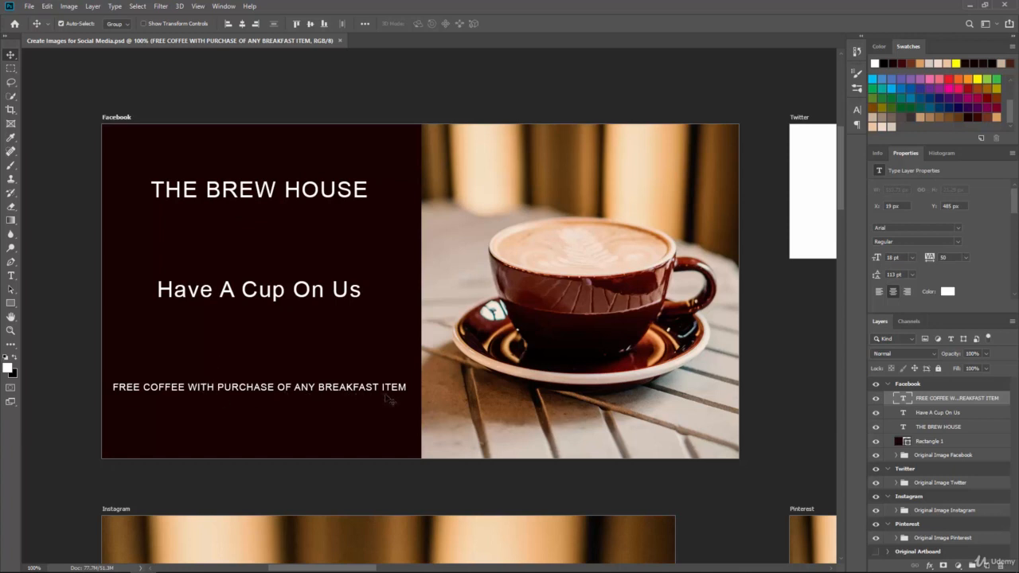
# Reorder the text layers so THE BREW HOUSE is on top, followed by Have A Cup On Us, then the offer text
pyautogui.click(940, 428)
pyautogui.moveTo(953, 431); pyautogui.dragTo(956, 406)
pyautogui.click(954, 428)
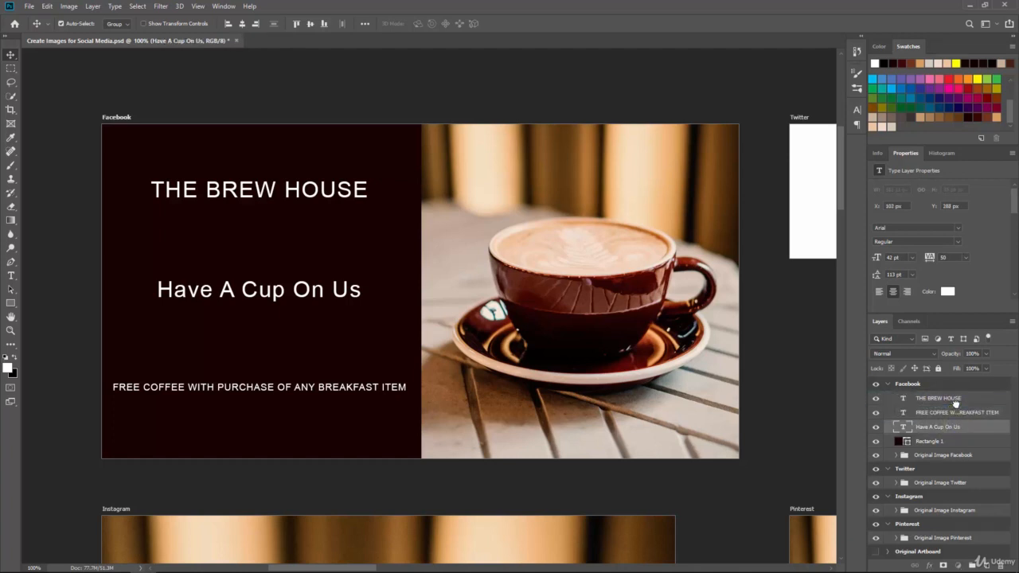
pyautogui.click(932, 428)
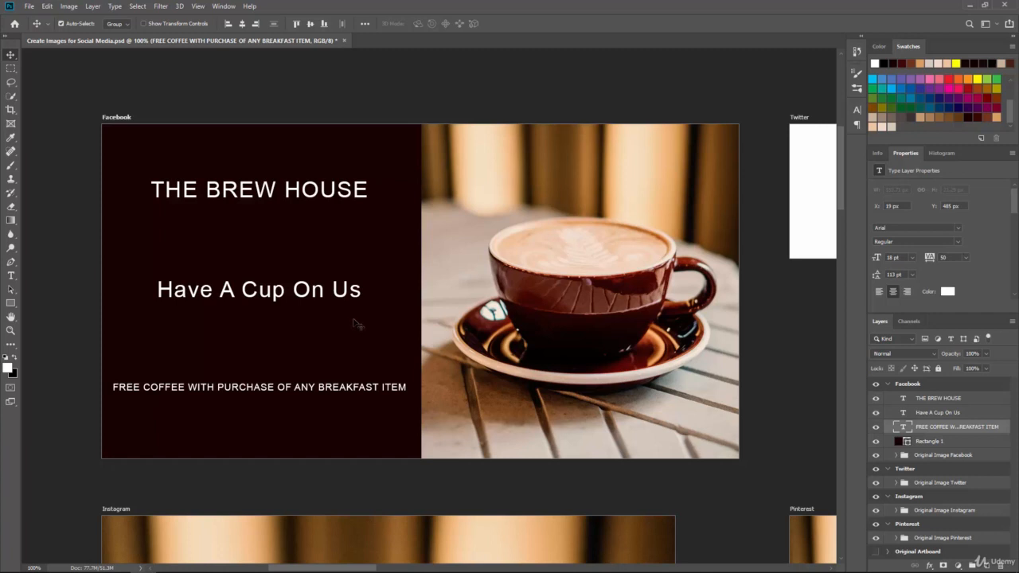
# Enlarge the Have A Cup On Us text to 60 pt
pyautogui.click(11, 276)
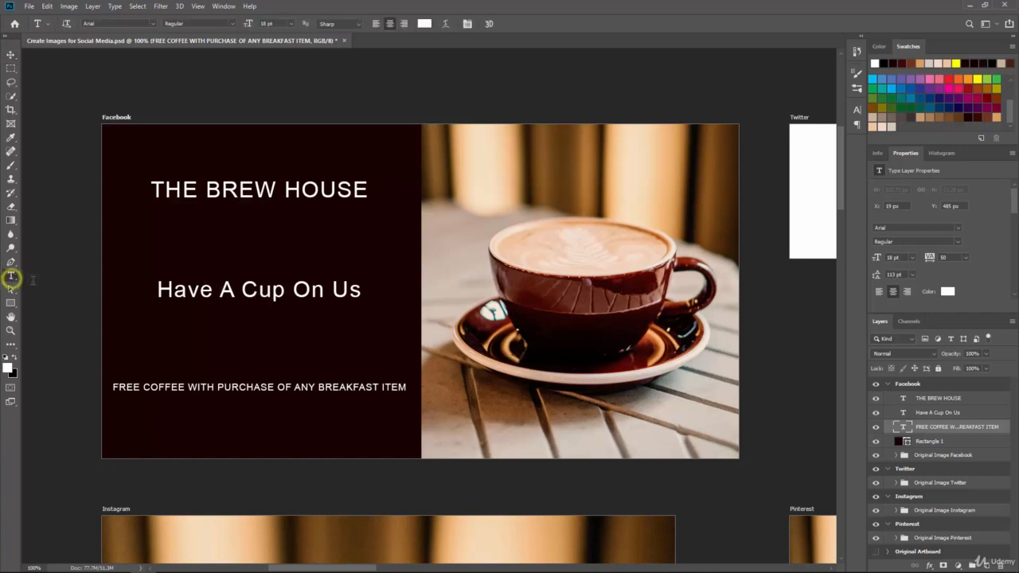
pyautogui.tripleClick(243, 291)
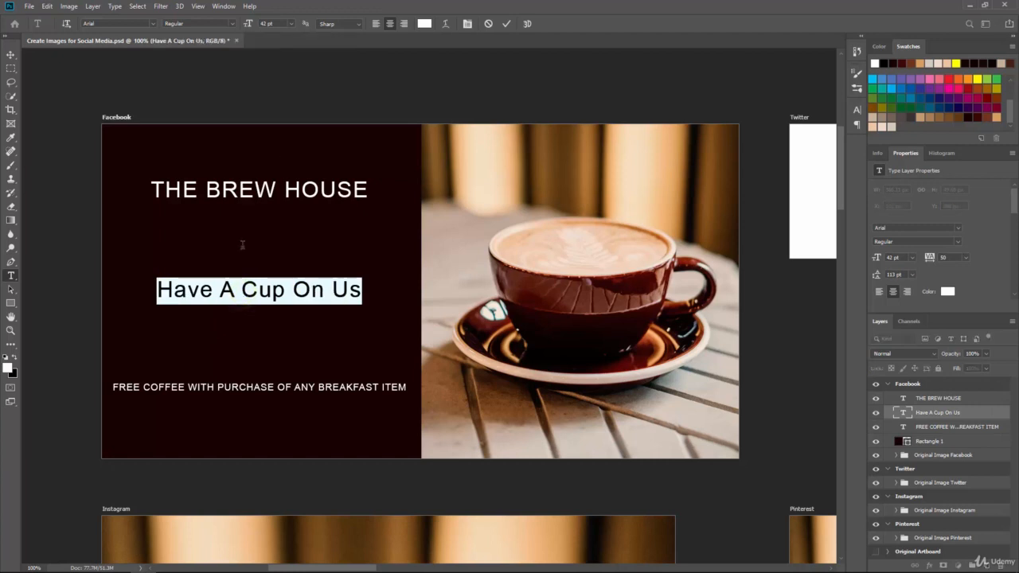
pyautogui.click(291, 24)
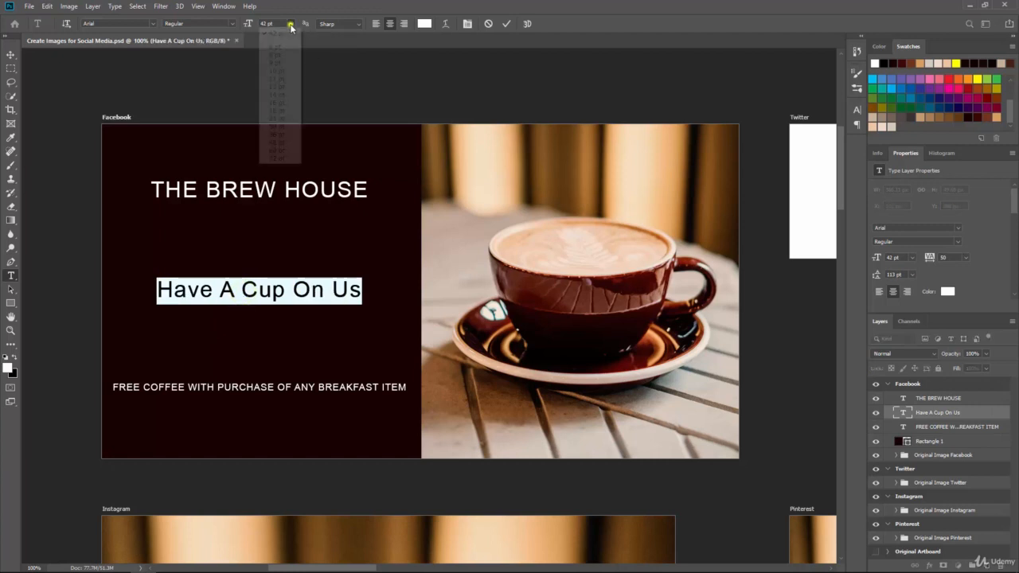
pyautogui.click(283, 150)
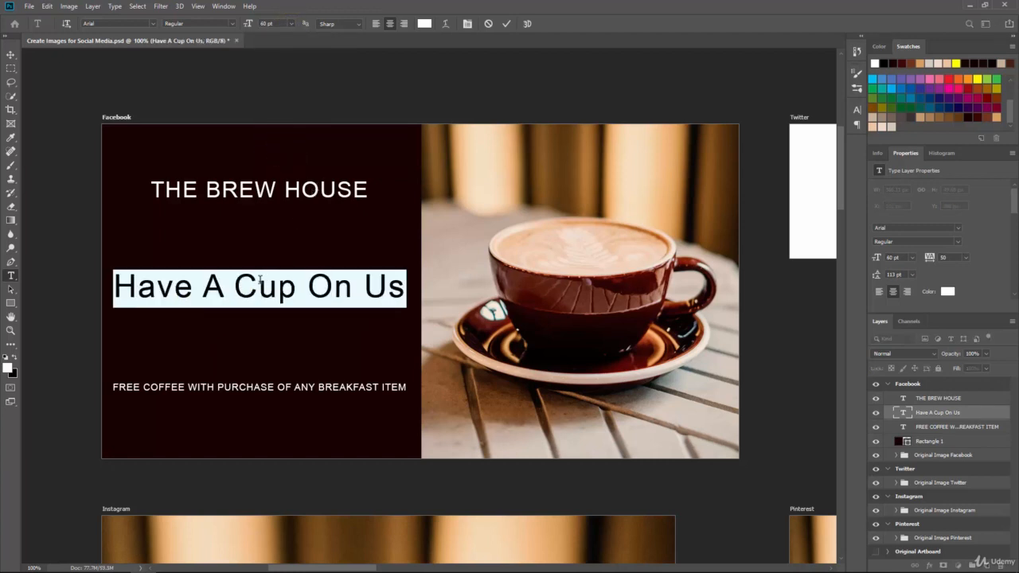
pyautogui.click(10, 55)
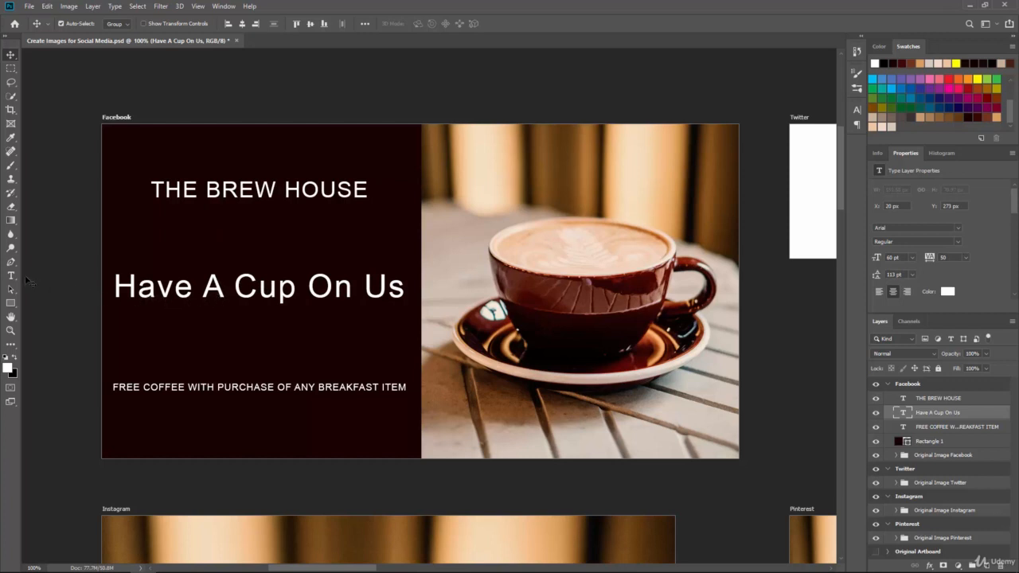
# Reduce THE BREW HOUSE heading to 36 pt
pyautogui.click(11, 276)
pyautogui.click(212, 189)
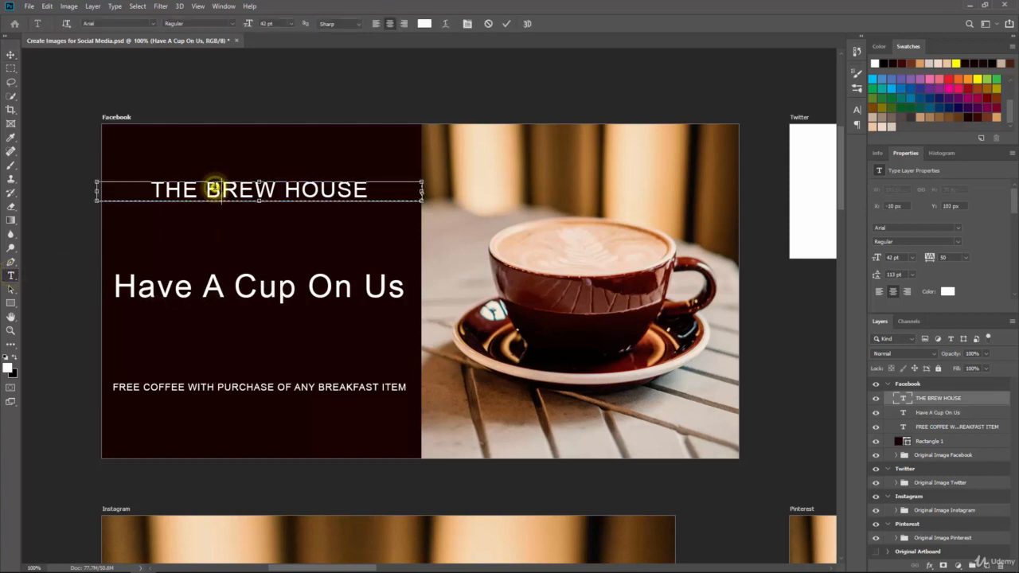
pyautogui.tripleClick(214, 188)
pyautogui.click(291, 23)
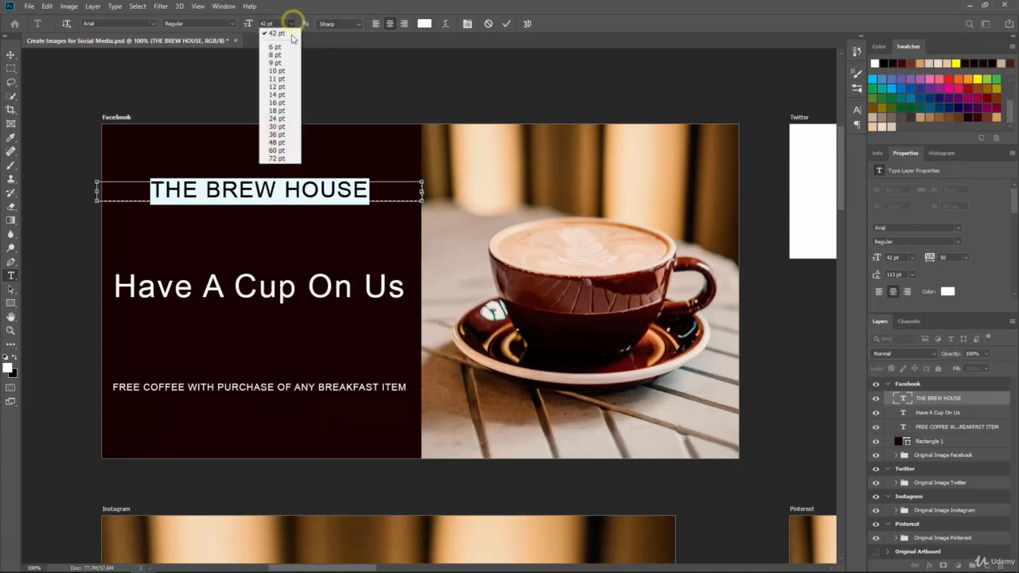
pyautogui.click(276, 134)
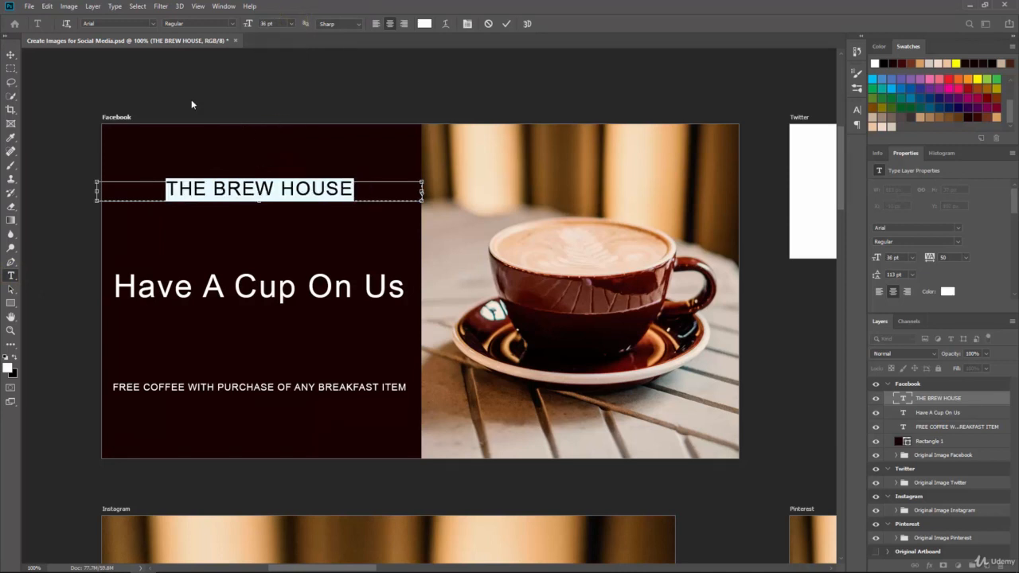
pyautogui.click(11, 54)
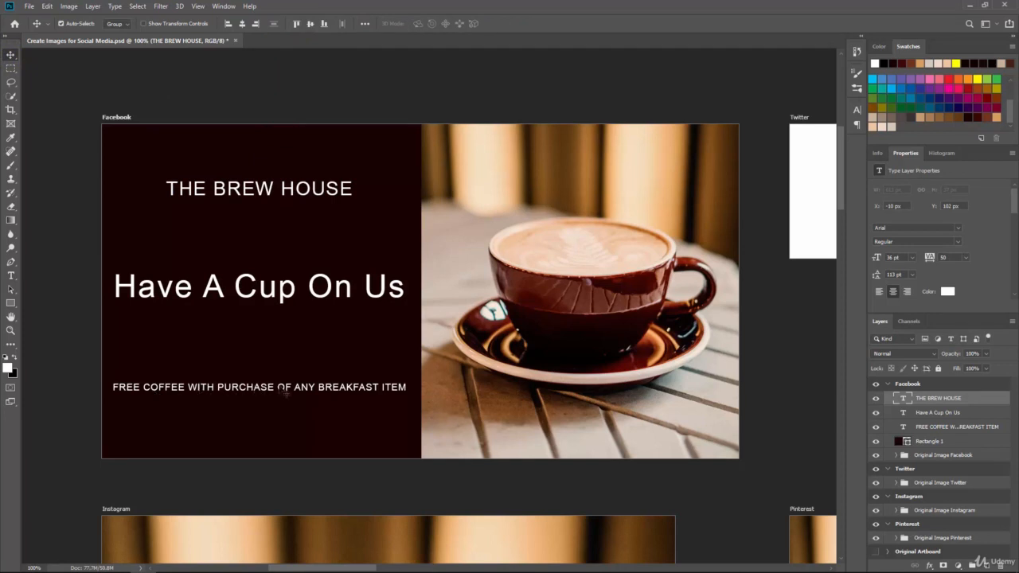
# Change the font of the Have A Cup On Us text to Voltage
pyautogui.click(11, 277)
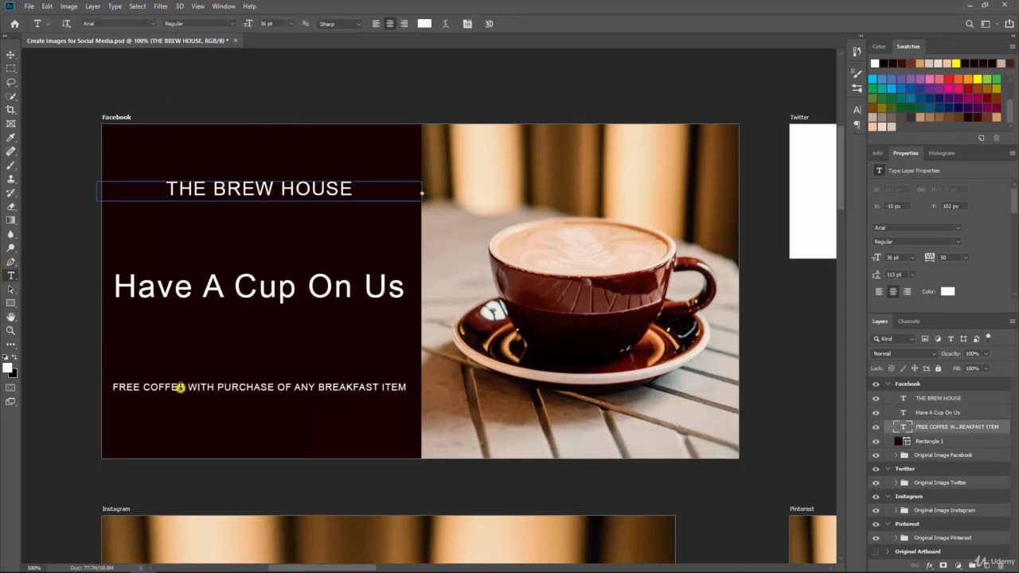
pyautogui.click(182, 387)
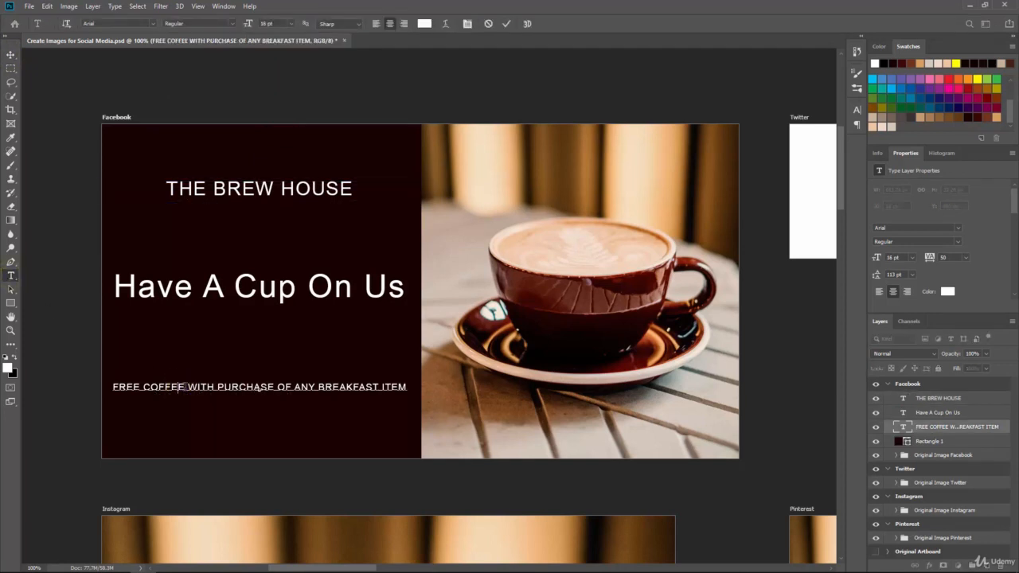
pyautogui.click(243, 191)
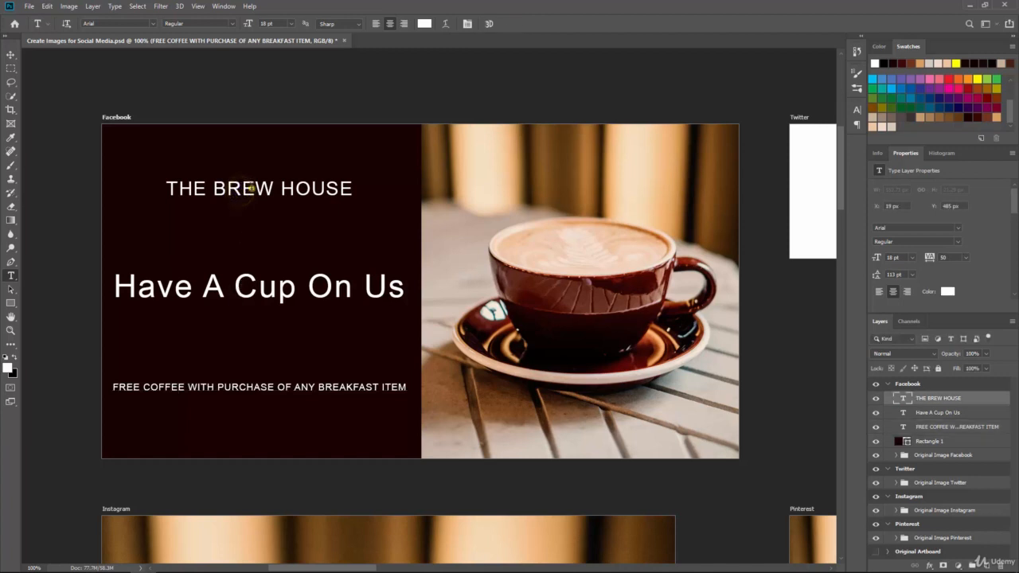
pyautogui.click(278, 289)
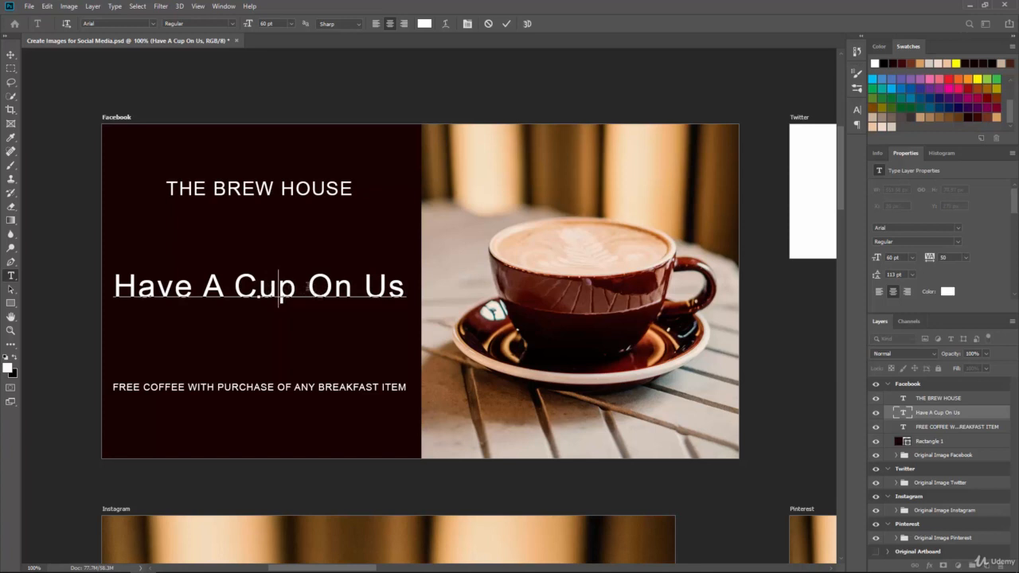
pyautogui.click(11, 54)
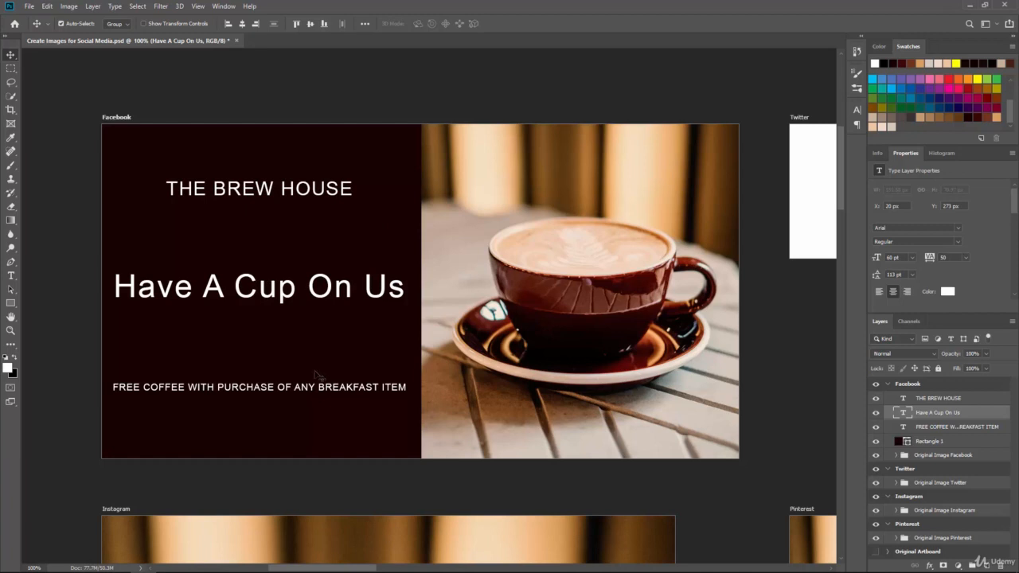
pyautogui.click(10, 276)
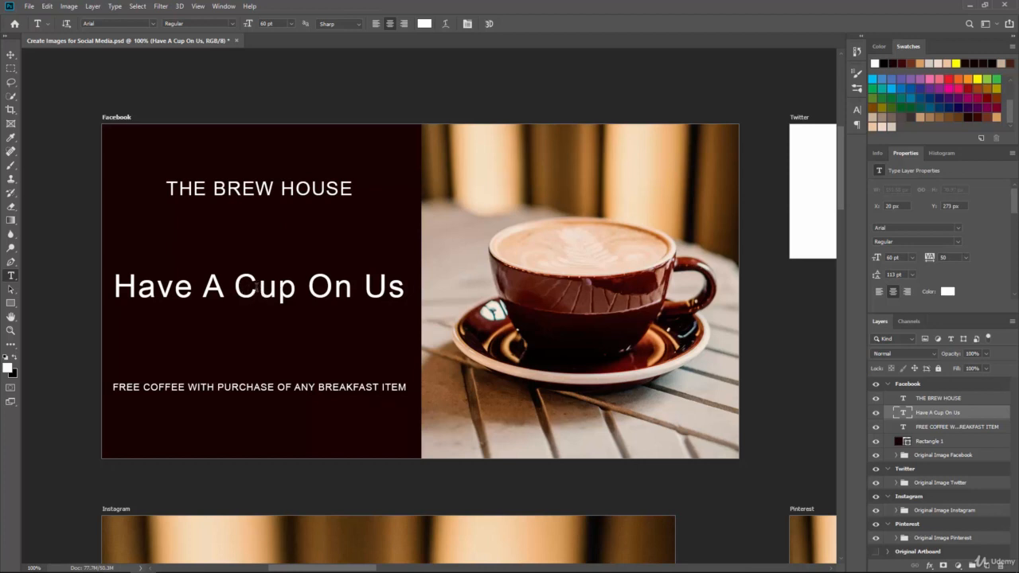
pyautogui.tripleClick(258, 289)
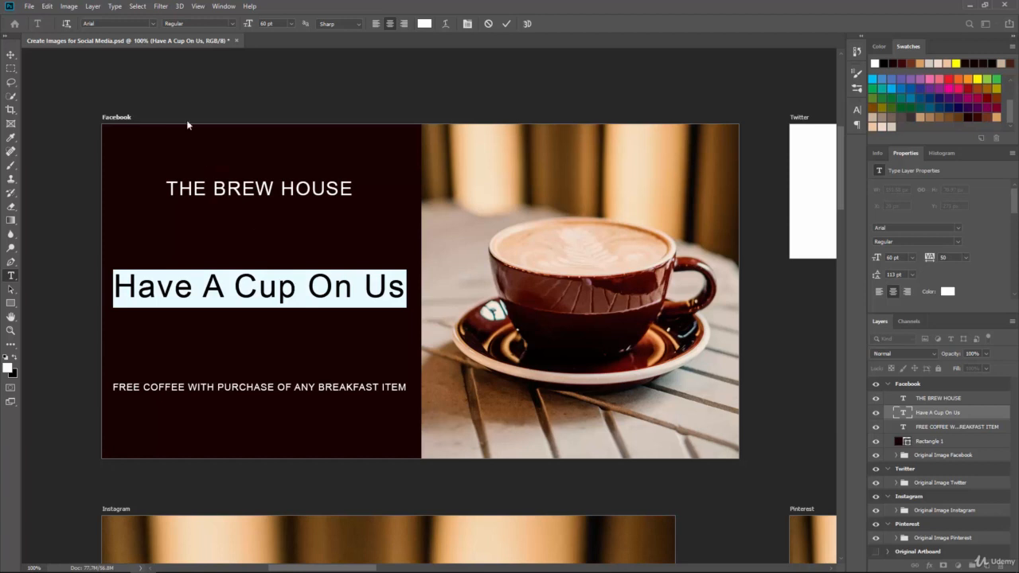
pyautogui.click(153, 24)
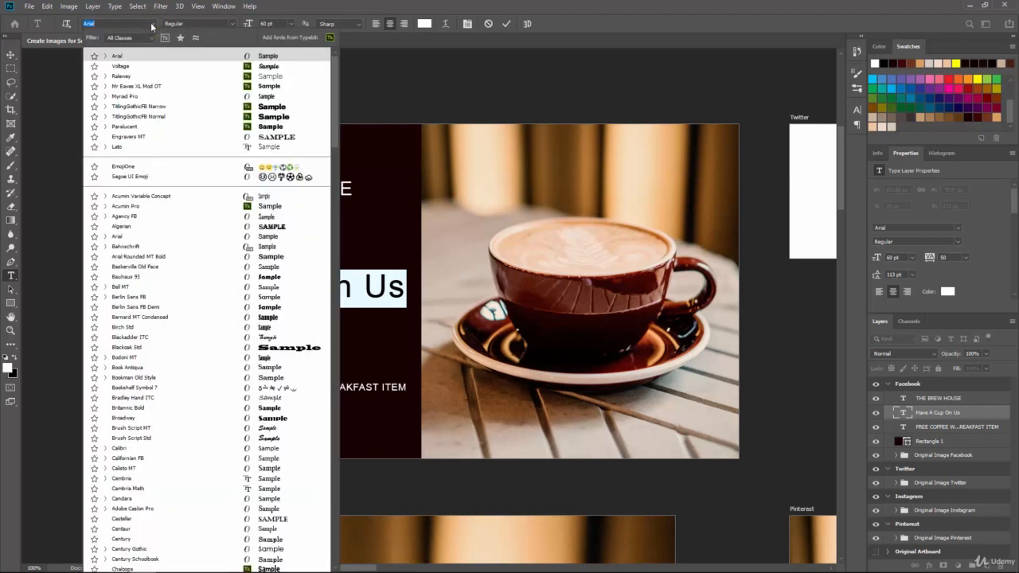
pyautogui.click(135, 68)
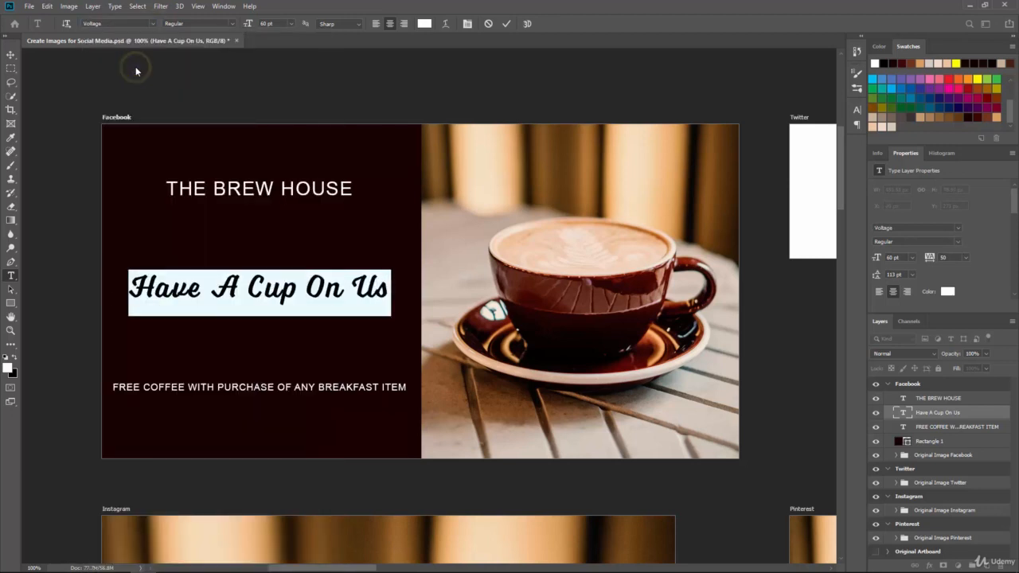
pyautogui.click(11, 54)
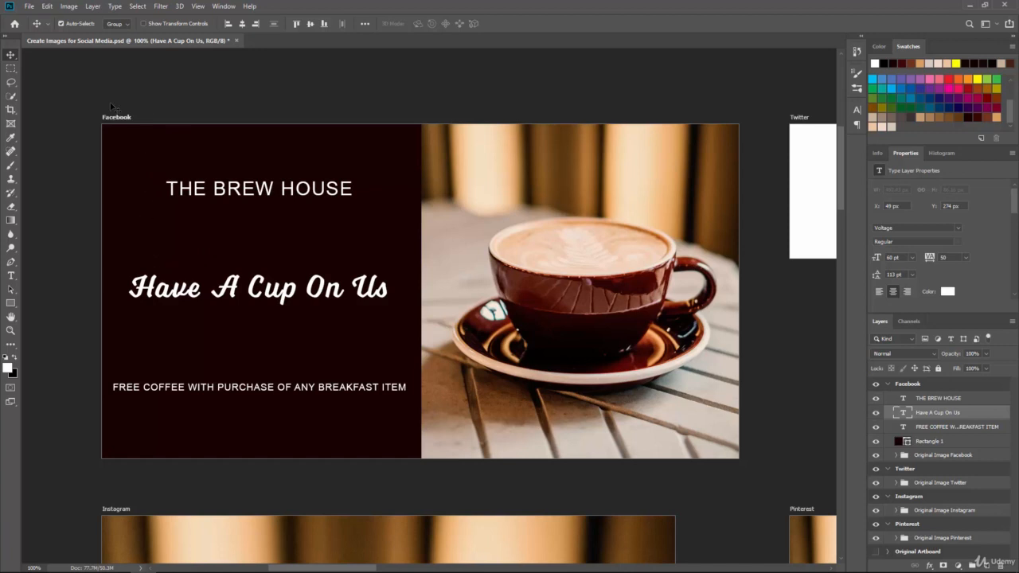
# Examine the Type menu and the font name setting of the Have A Cup On Us text
pyautogui.click(115, 6)
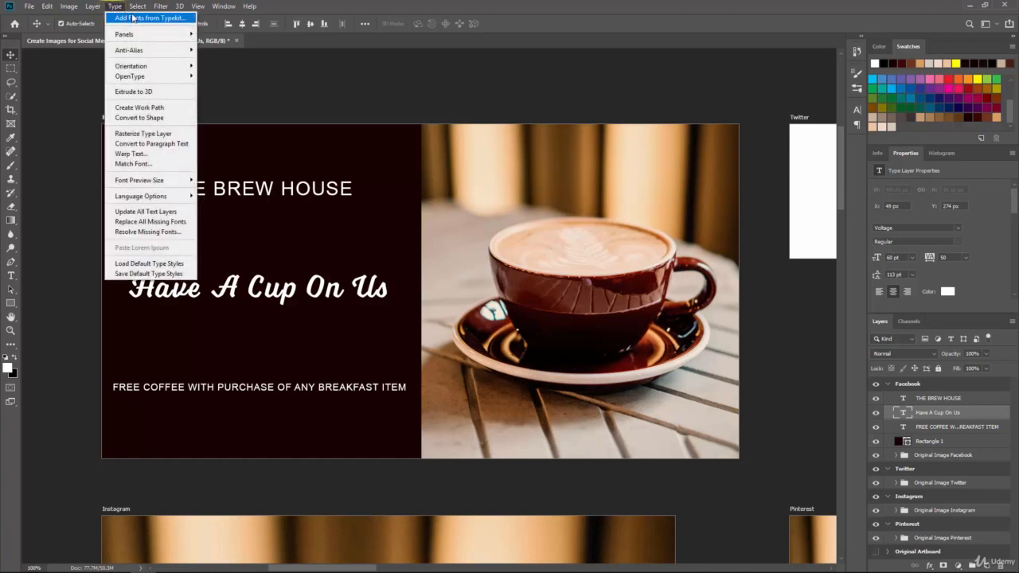
pyautogui.click(114, 6)
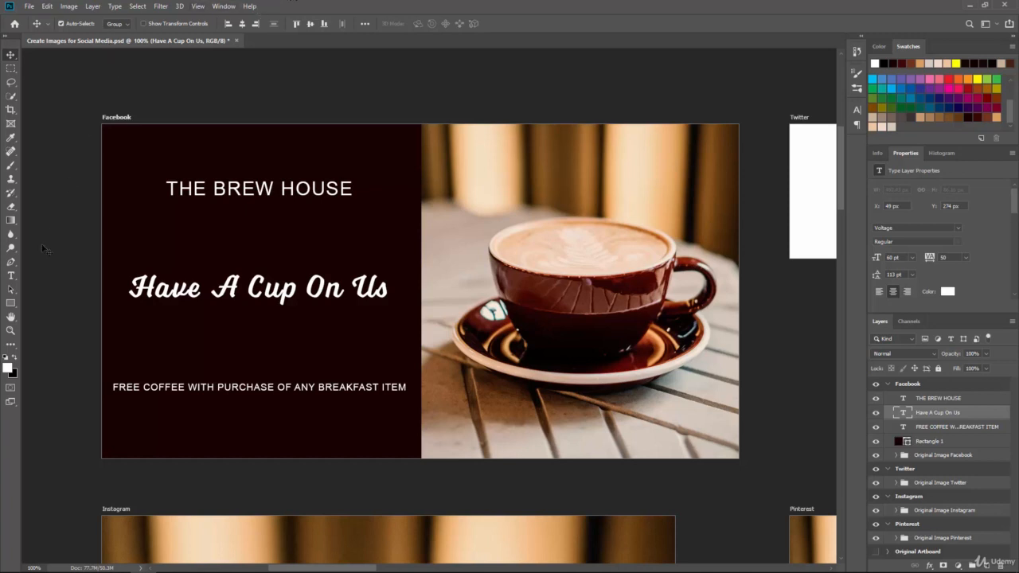
pyautogui.click(11, 275)
pyautogui.tripleClick(166, 288)
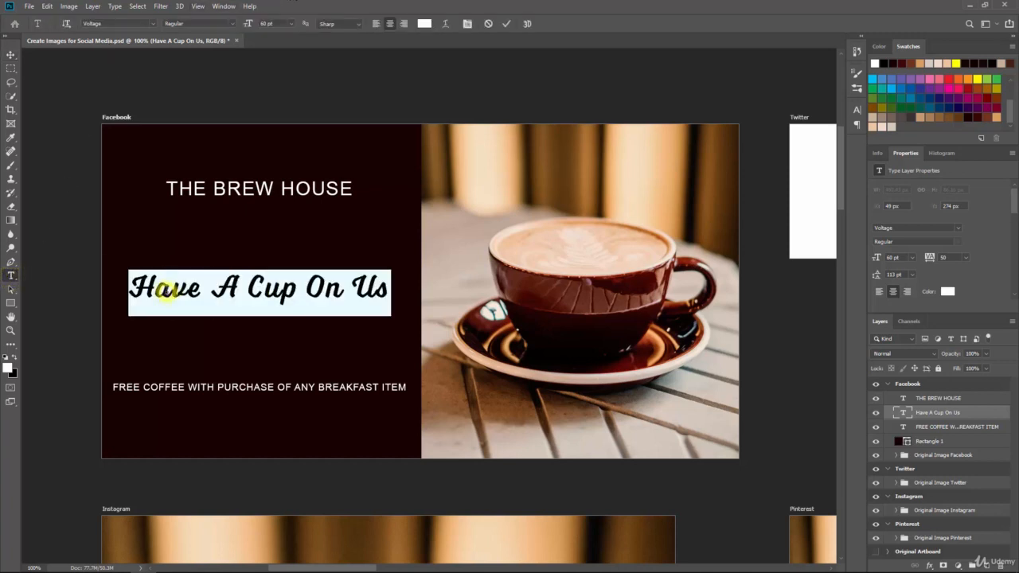
pyautogui.click(124, 24)
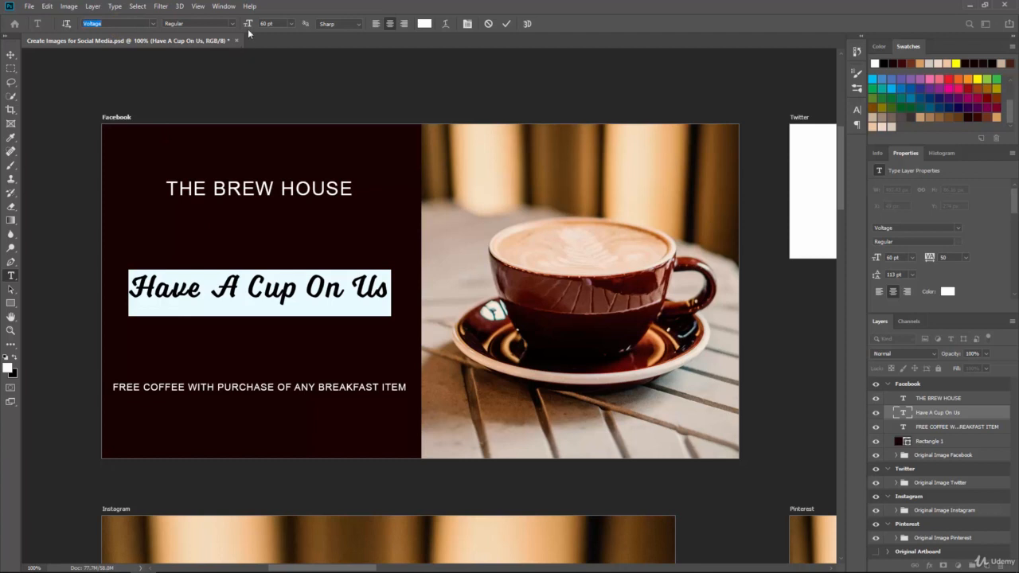
pyautogui.click(11, 54)
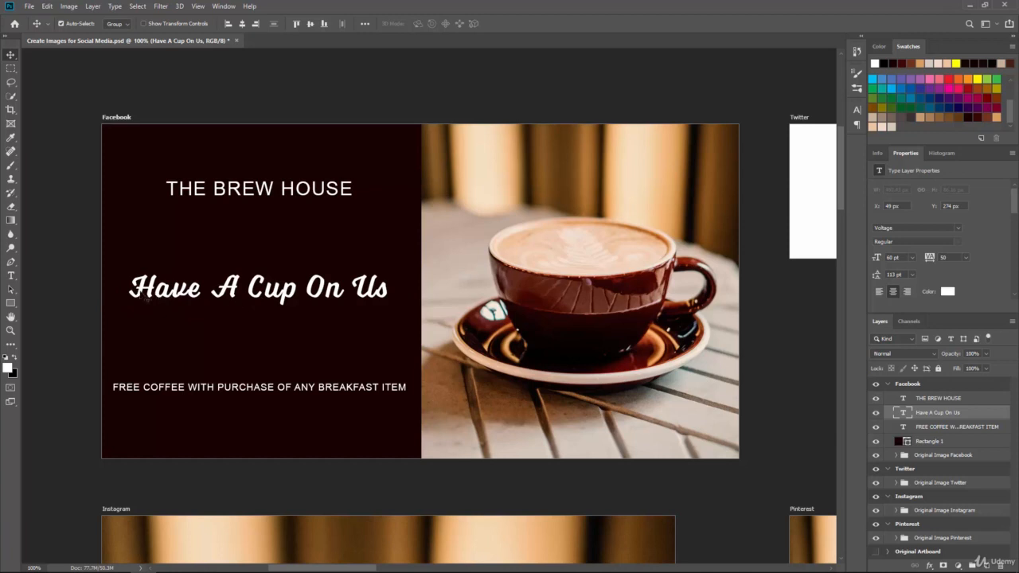
# Enlarge the Have A Cup On Us text to 72 pt and nudge it slightly left
pyautogui.click(11, 276)
pyautogui.tripleClick(188, 291)
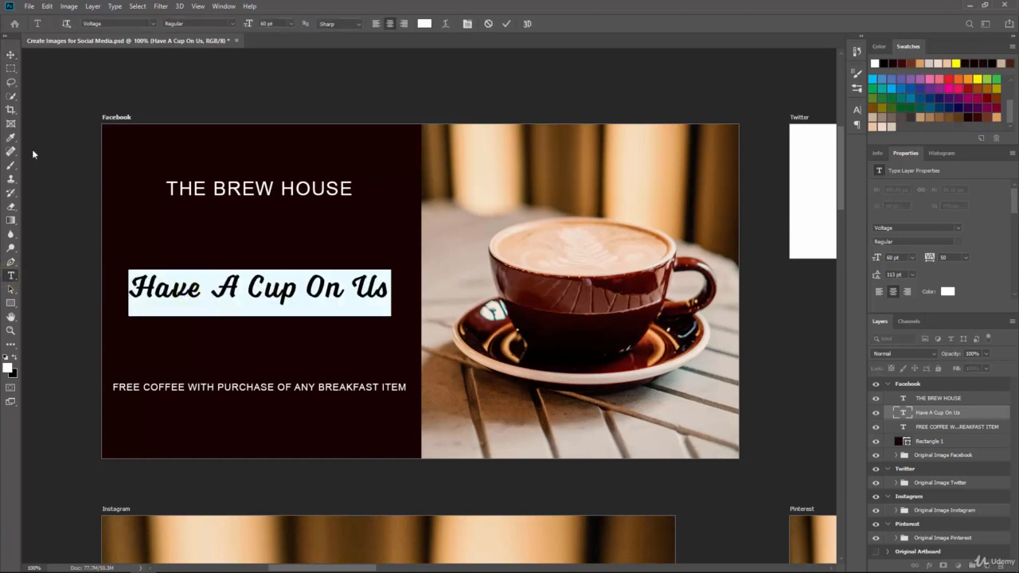
pyautogui.click(10, 54)
pyautogui.click(11, 277)
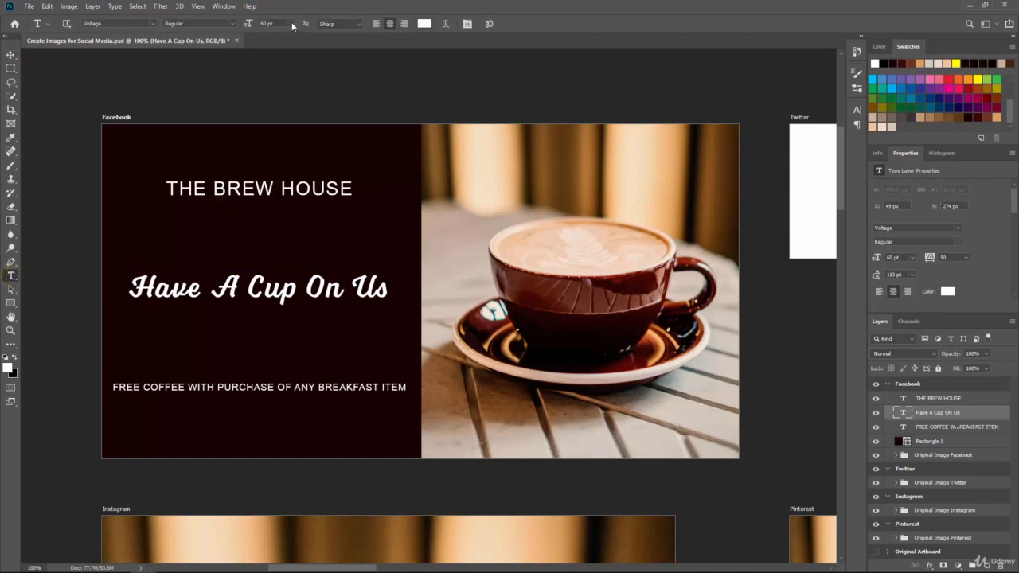
pyautogui.click(292, 24)
pyautogui.click(280, 156)
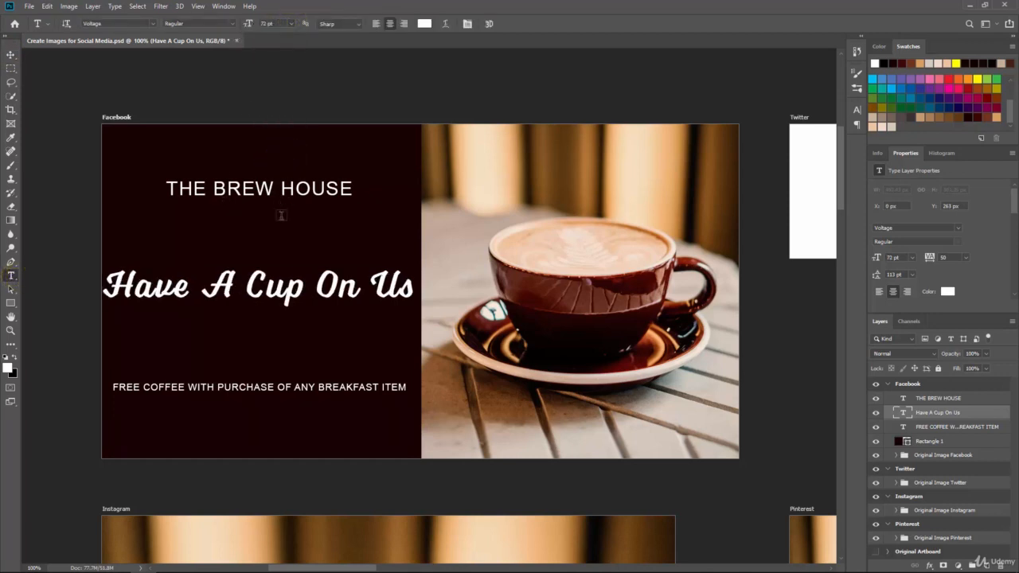
pyautogui.click(10, 54)
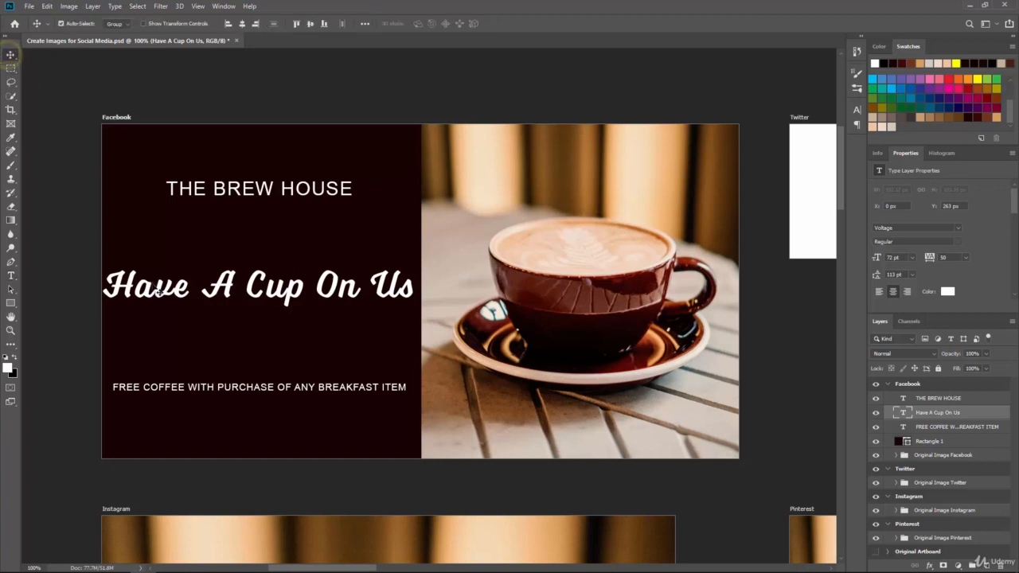
pyautogui.moveTo(160, 291); pyautogui.dragTo(164, 292)
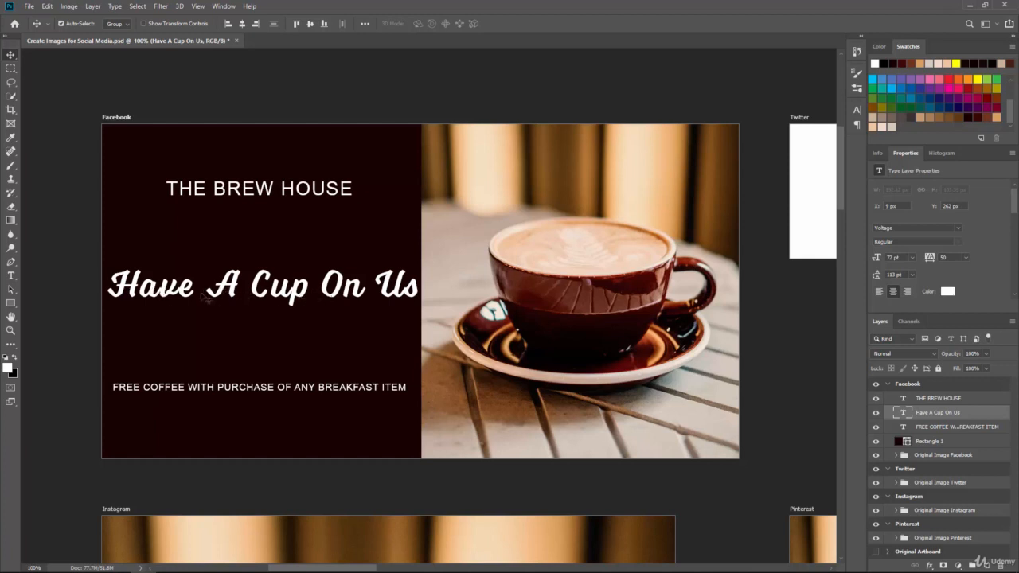
# Break the Have A Cup On Us text into two lines after "Have A"
pyautogui.click(11, 276)
pyautogui.click(251, 287)
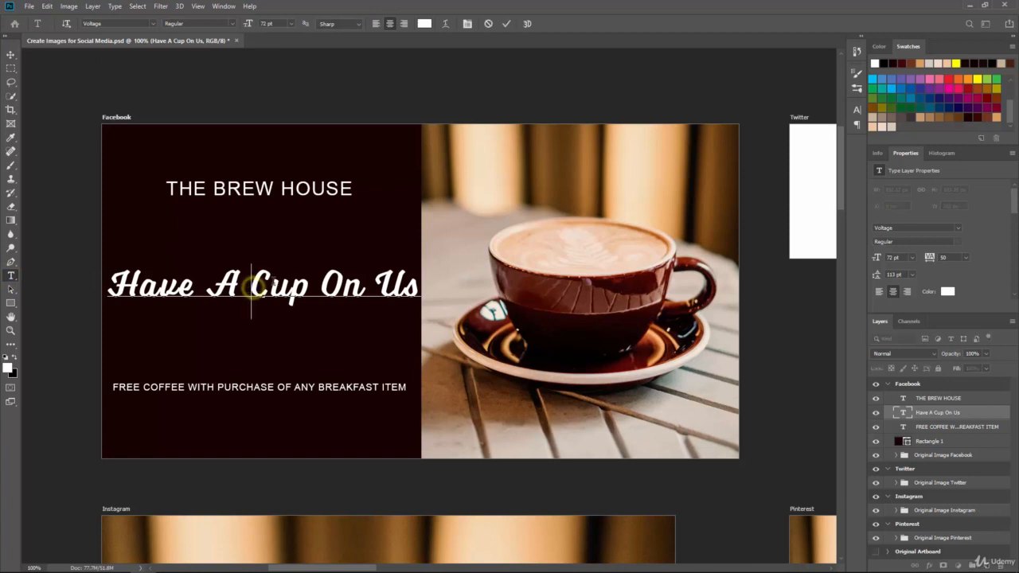
pyautogui.press('Return')
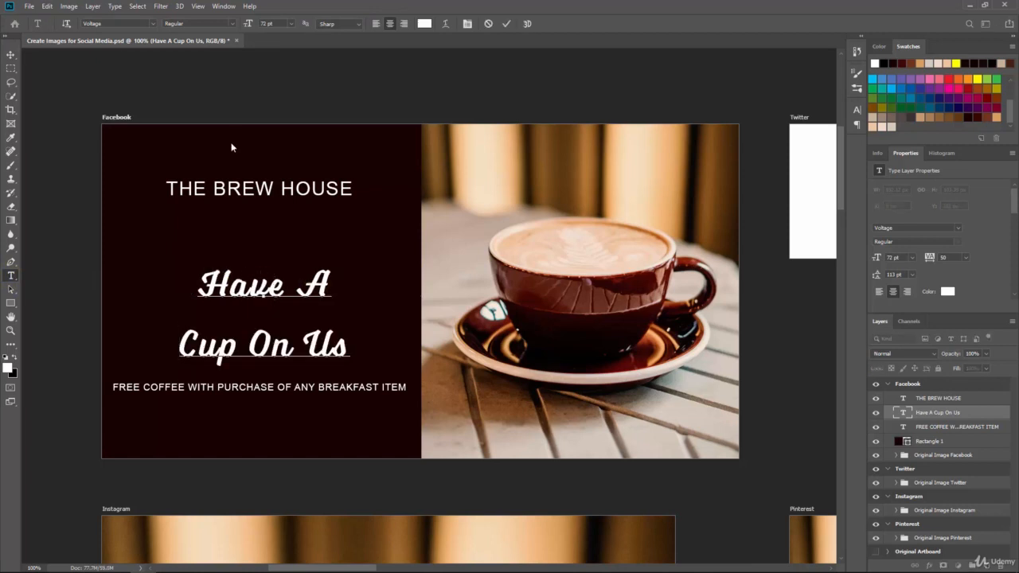
# Enlarge the two-line Have A Cup On Us text to 125 pt and move it up slightly
pyautogui.click(11, 56)
pyautogui.click(11, 278)
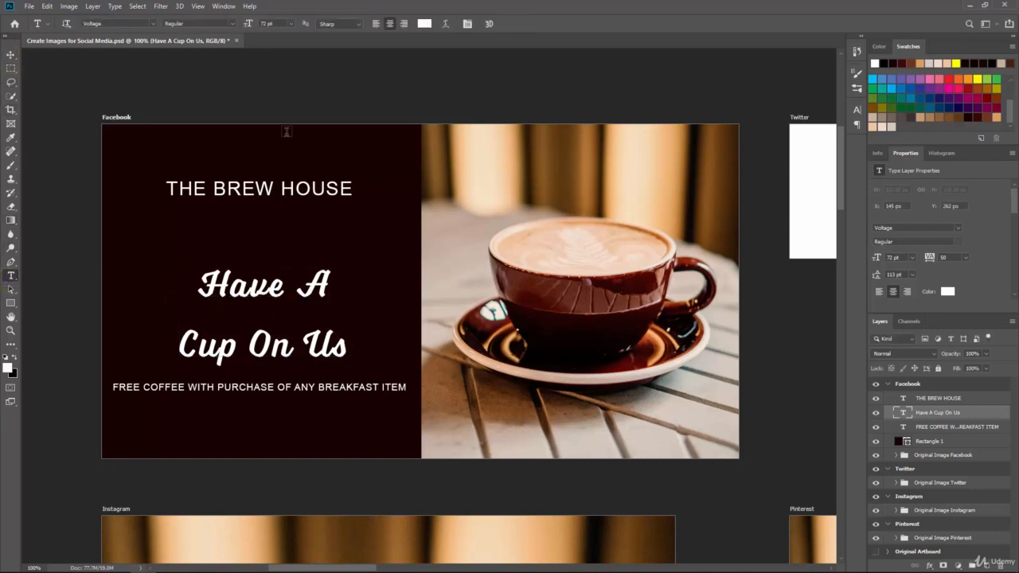
pyautogui.click(292, 24)
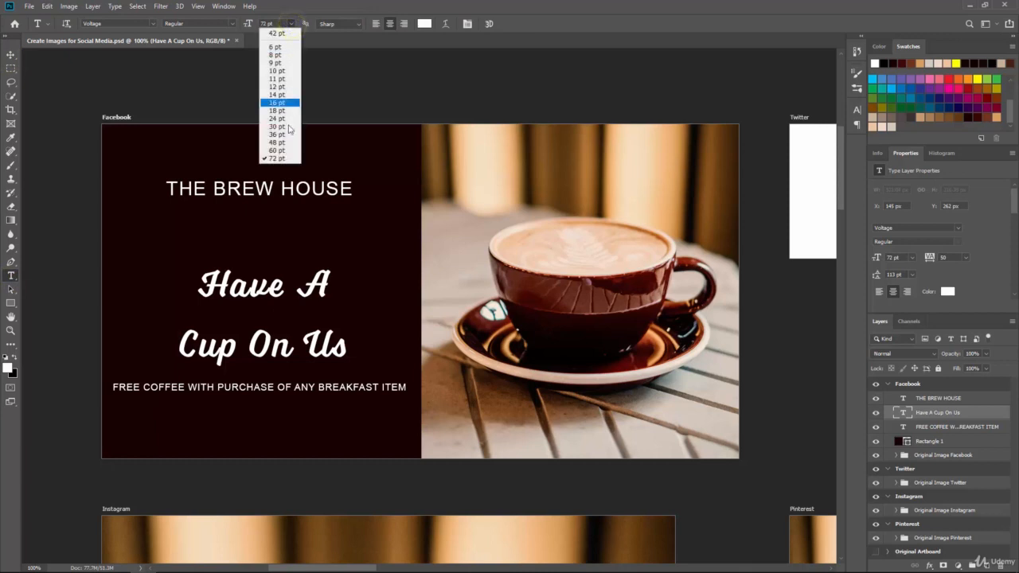
pyautogui.click(278, 158)
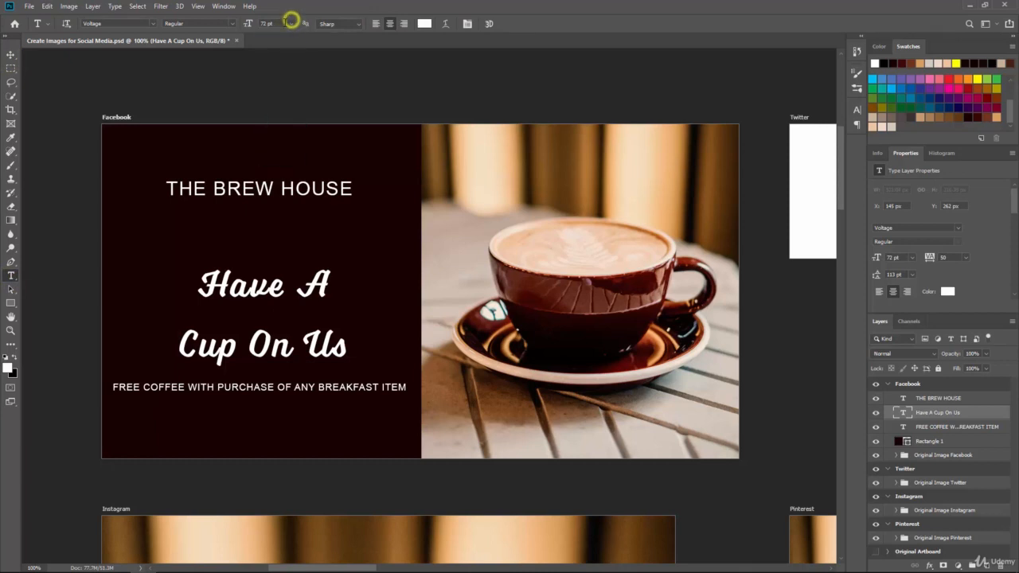
pyautogui.write('100')
pyautogui.press('Return')
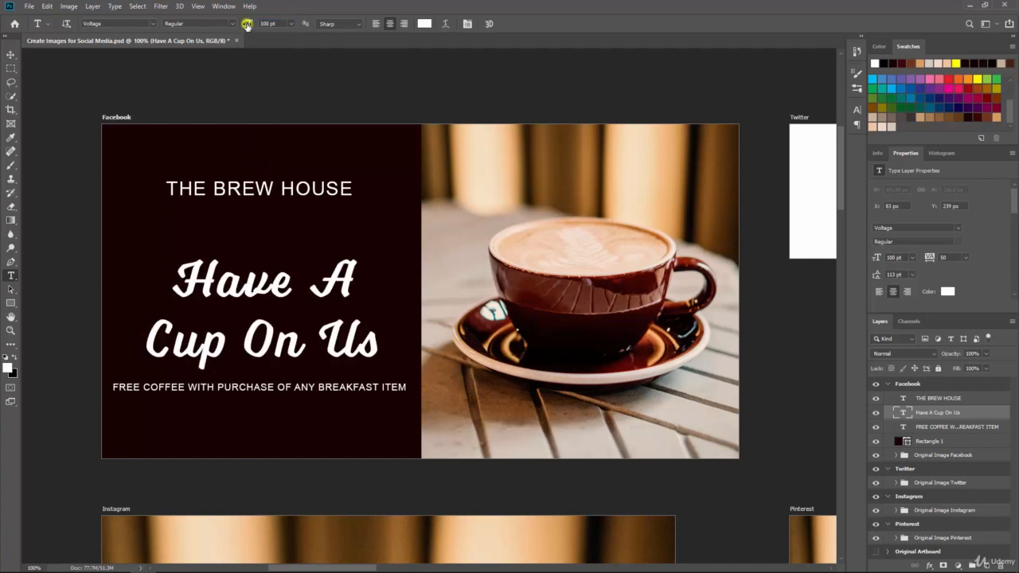
pyautogui.moveTo(247, 23); pyautogui.dragTo(264, 23)
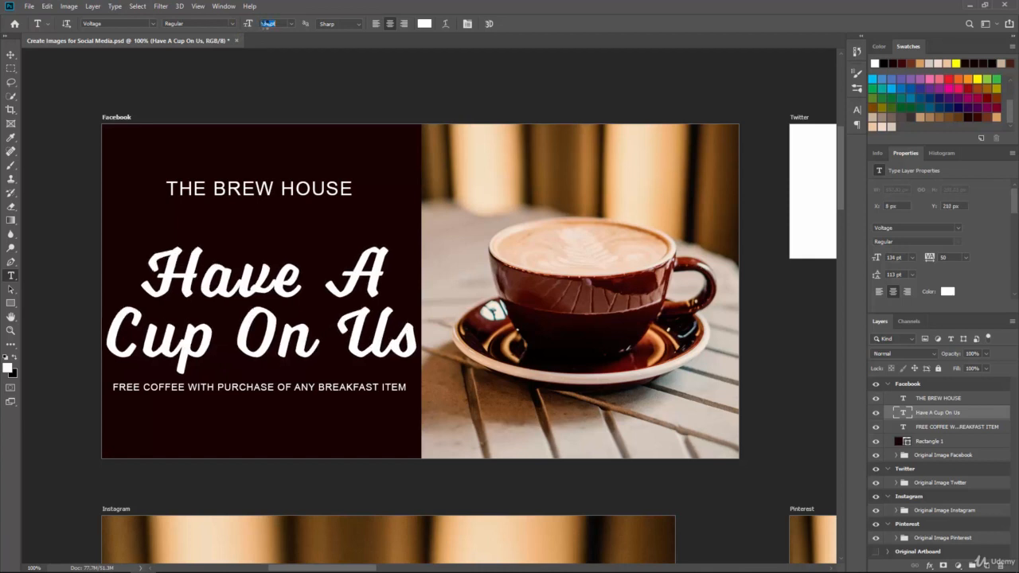
pyautogui.scroll(-9, 261, 25)
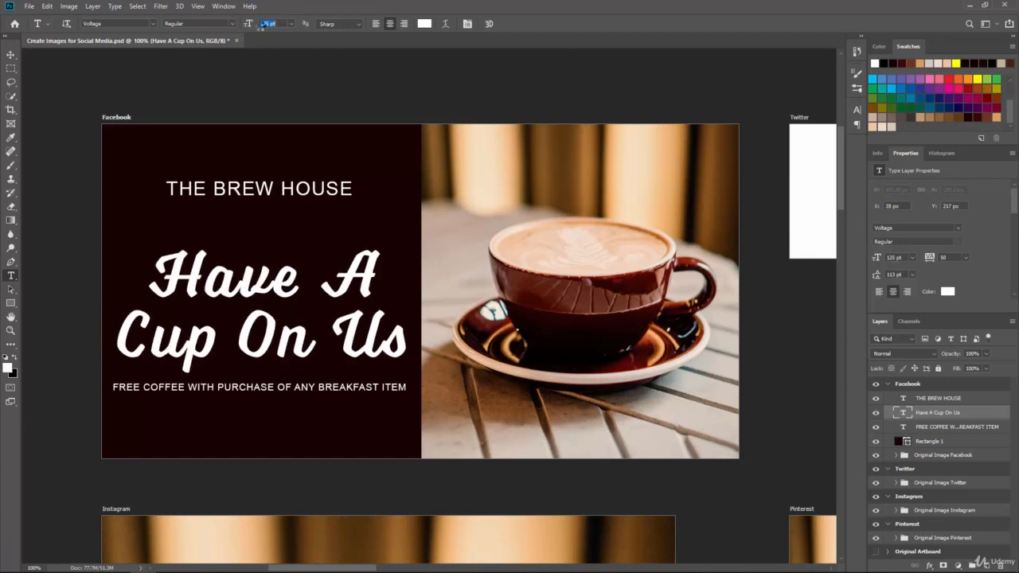
pyautogui.click(11, 54)
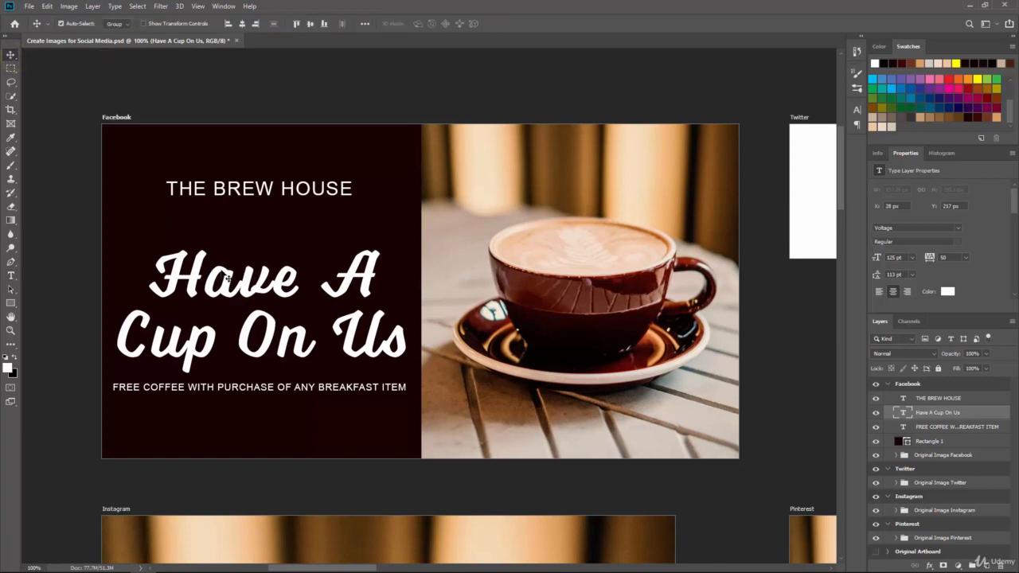
pyautogui.moveTo(214, 281); pyautogui.dragTo(211, 265)
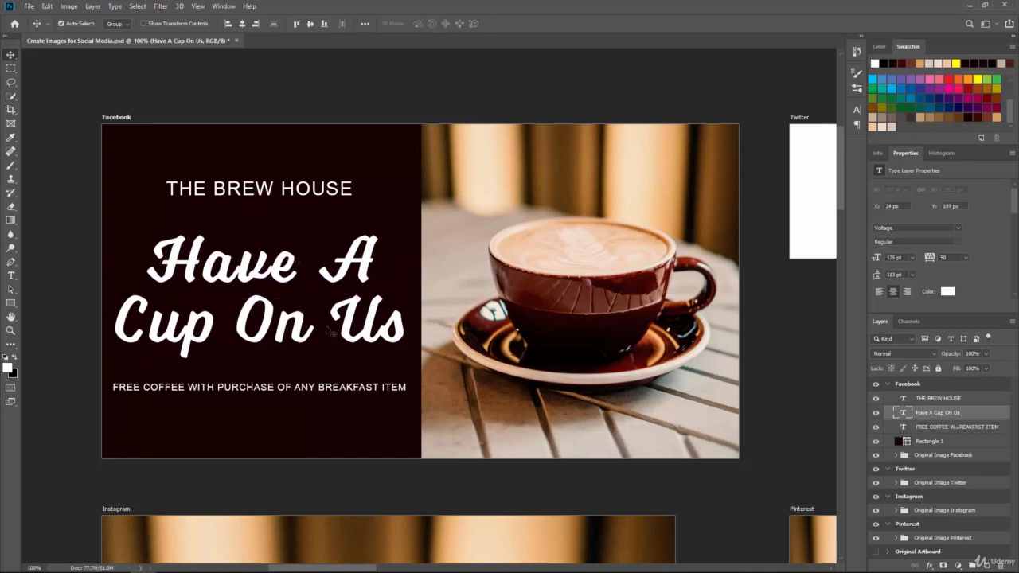
# Collapse the Twitter, Instagram and Pinterest artboard groups and hide them
pyautogui.hotkey('ctrl', '-')
pyautogui.hotkey('ctrl', '-')
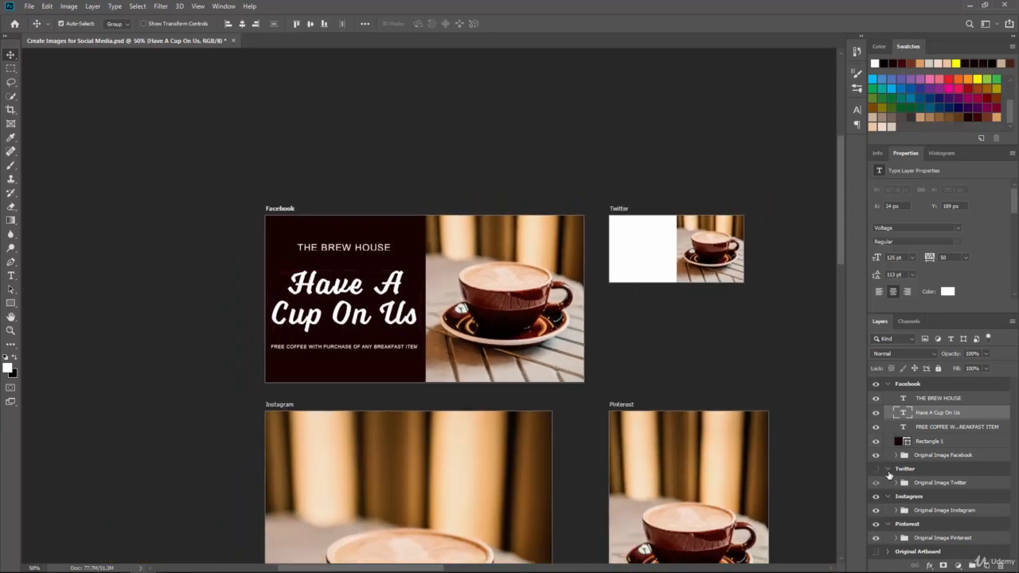
pyautogui.click(888, 469)
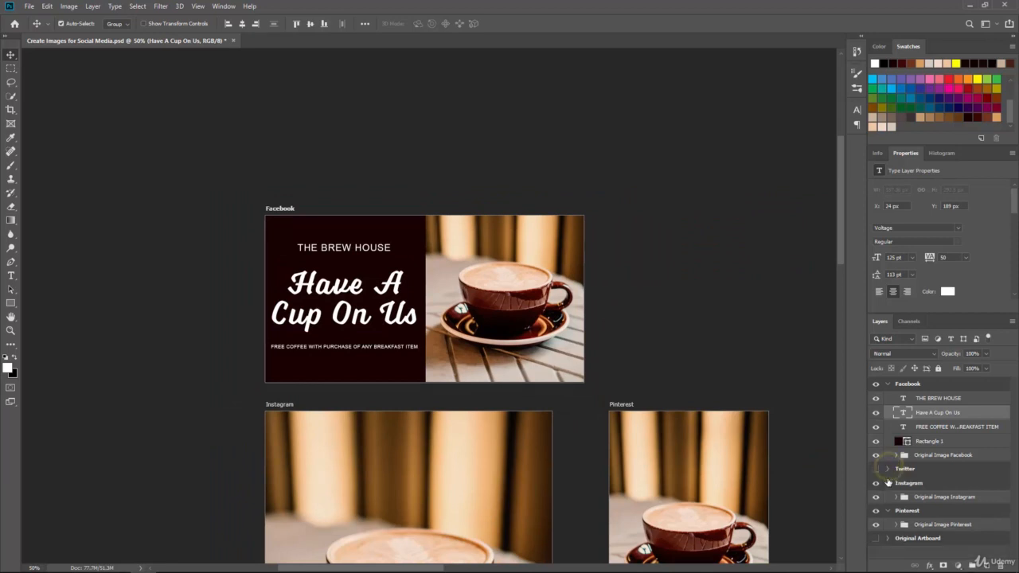
pyautogui.click(888, 483)
pyautogui.click(888, 497)
pyautogui.click(876, 483)
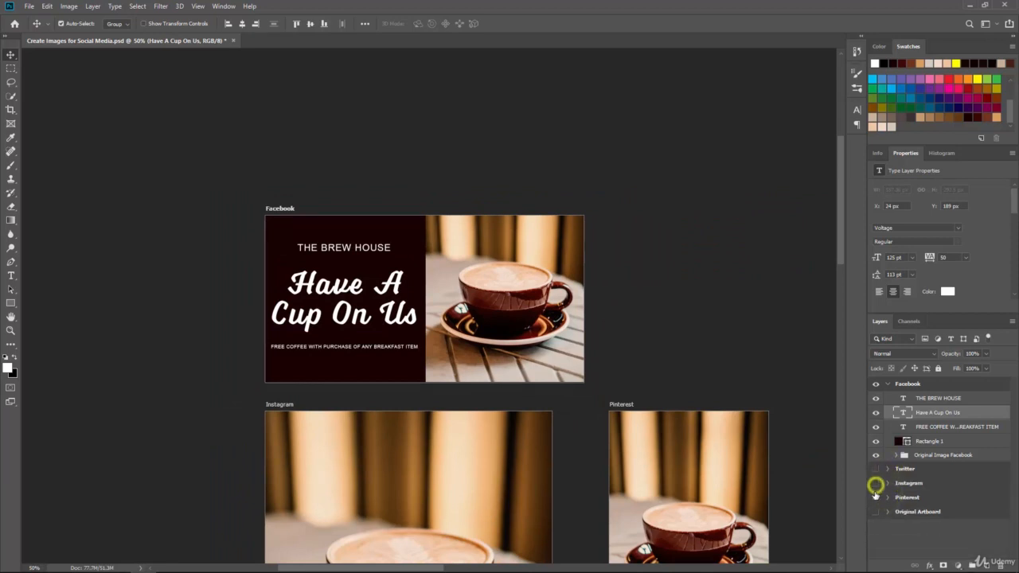
pyautogui.click(876, 498)
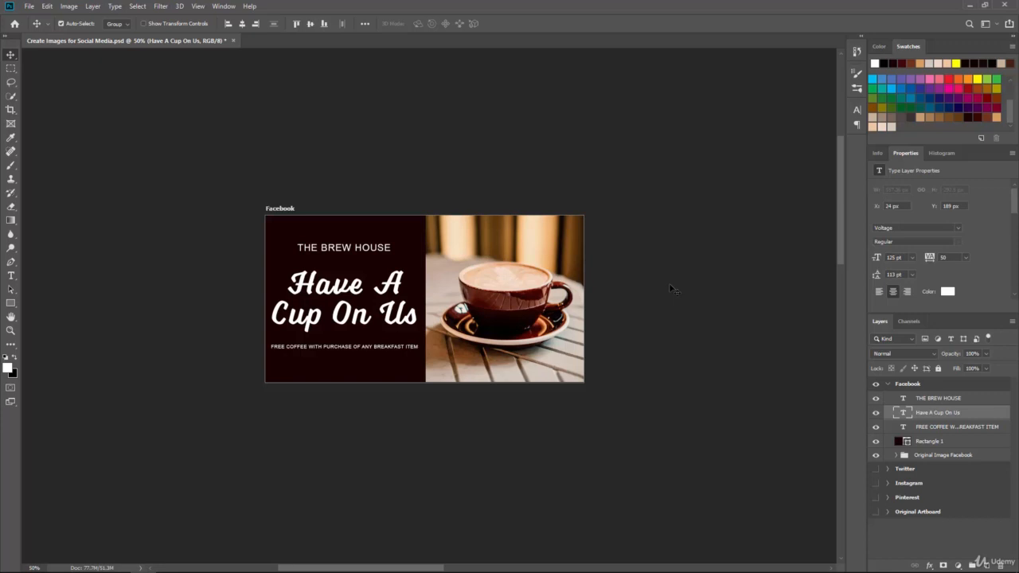
# Preview the Facebook banner at smaller zoom levels and return to 100%
pyautogui.hotkey('ctrl', '-')
pyautogui.hotkey('ctrl', '-')
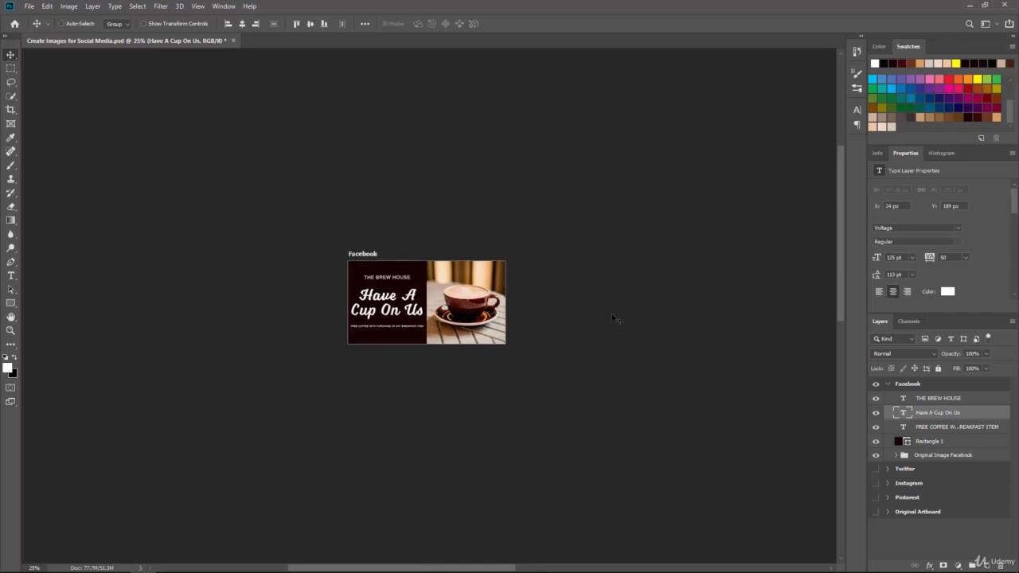
pyautogui.hotkey('ctrl', '-')
pyautogui.hotkey('ctrl', '-')
pyautogui.hotkey('ctrl', '+')
pyautogui.hotkey('ctrl', '+')
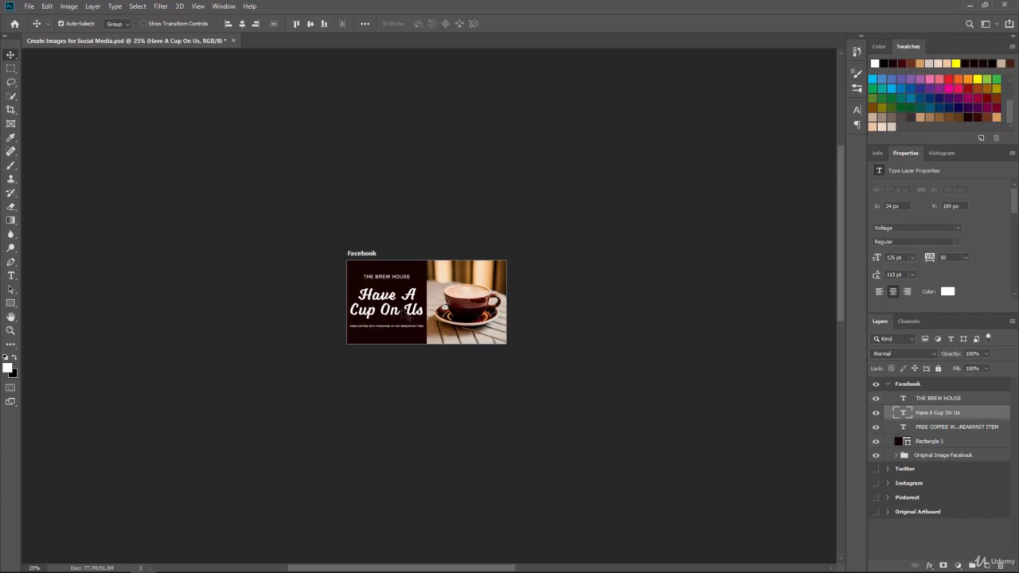
pyautogui.scroll(3, 402, 315)
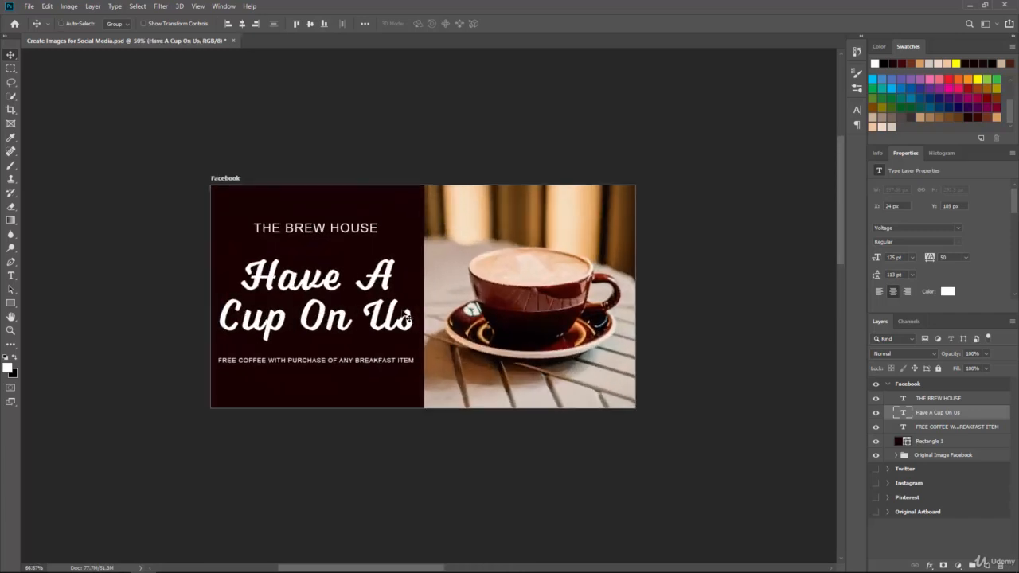
pyautogui.scroll(1, 408, 317)
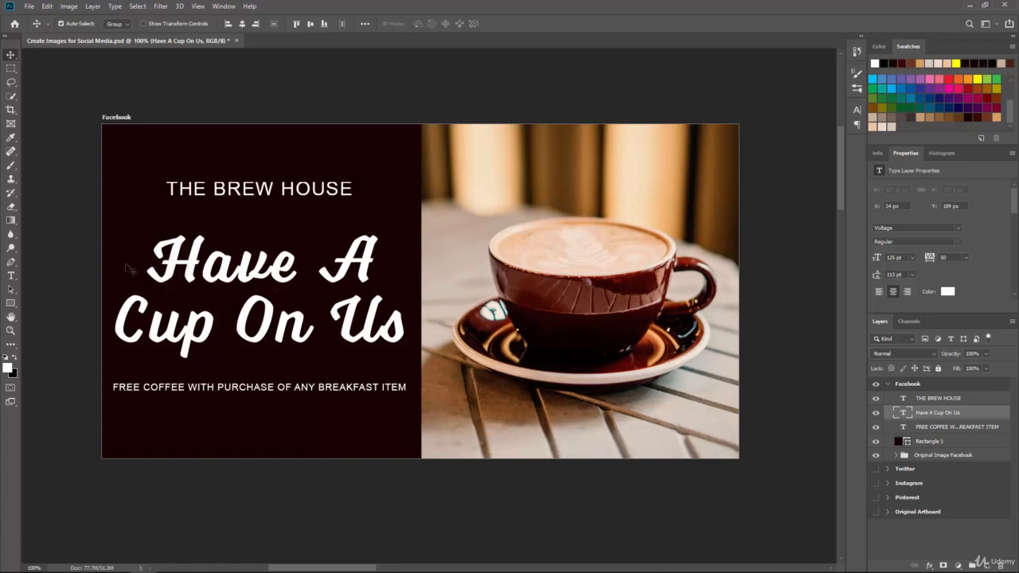
# Reduce the Have A Cup On Us text to 118 pt
pyautogui.click(12, 275)
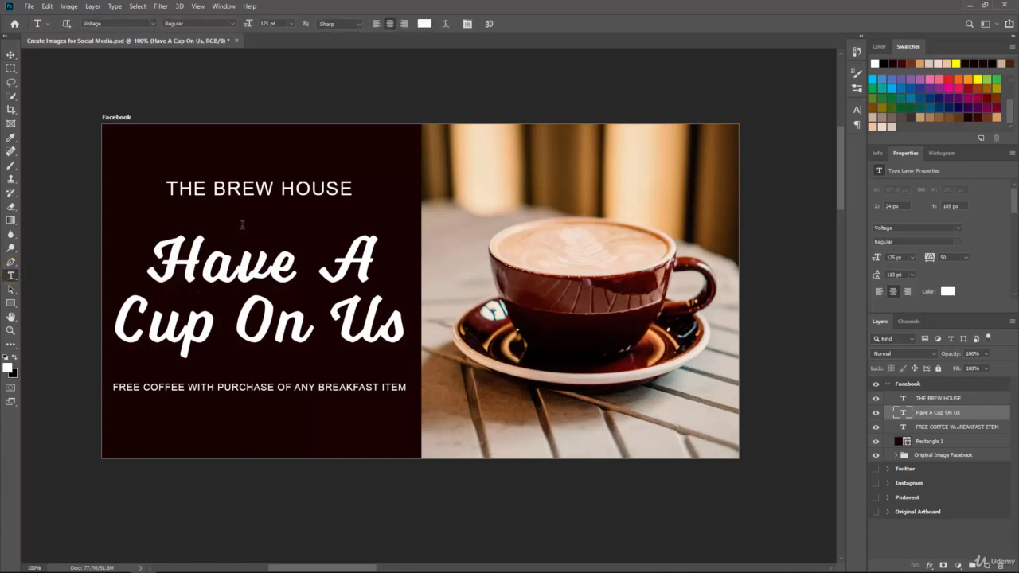
pyautogui.click(269, 23)
pyautogui.write('120')
pyautogui.press('Return')
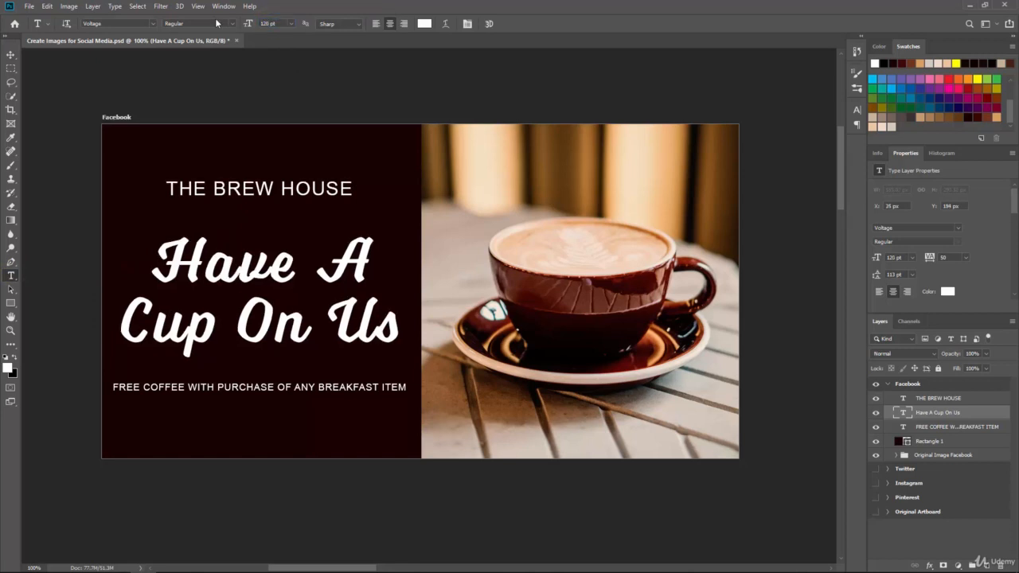
pyautogui.click(269, 23)
pyautogui.press('Return')
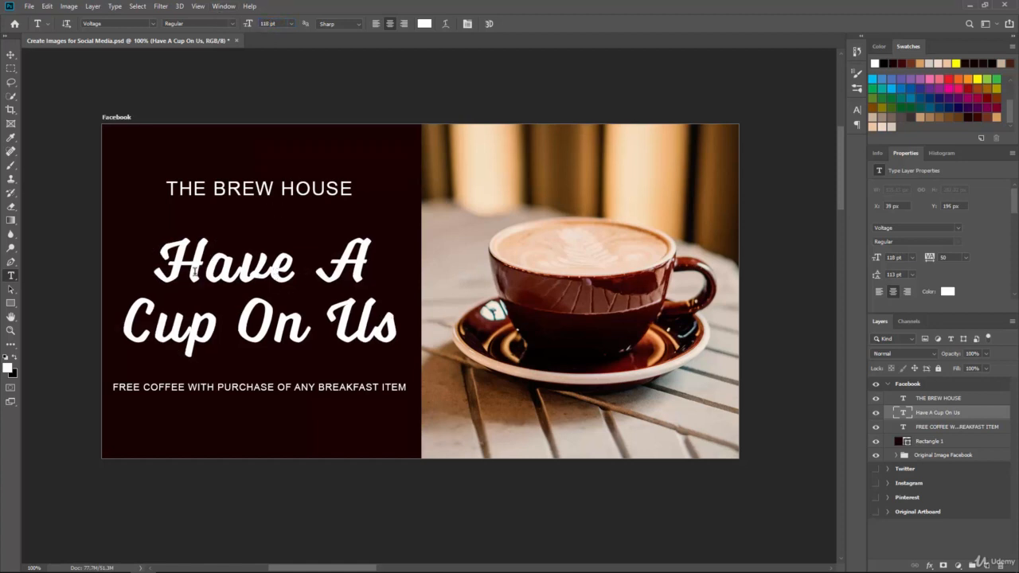
# Open the Character panel and set the leading of the Have A Cup On Us text to 129 pt
pyautogui.moveTo(169, 262); pyautogui.dragTo(407, 303)
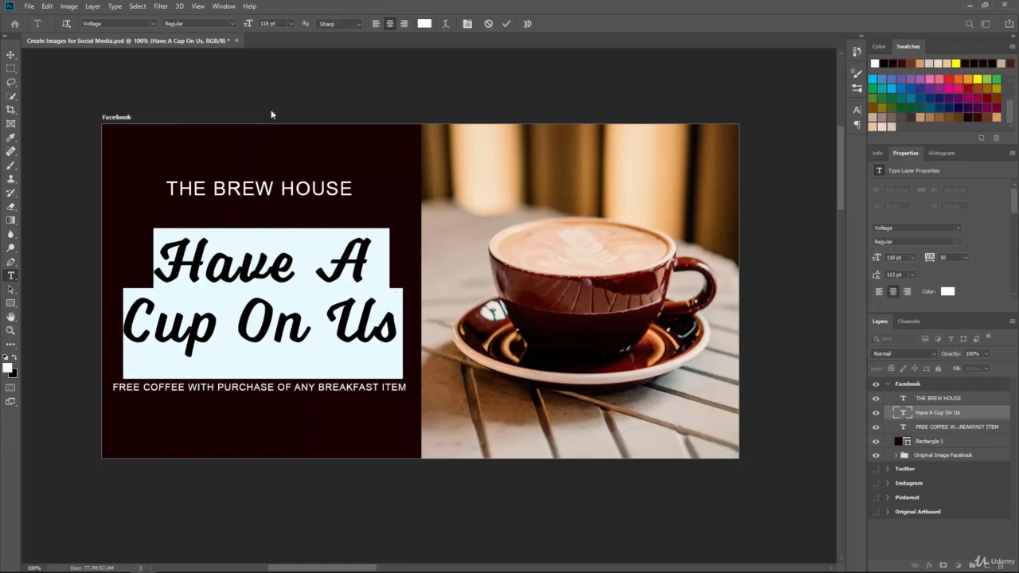
pyautogui.click(223, 6)
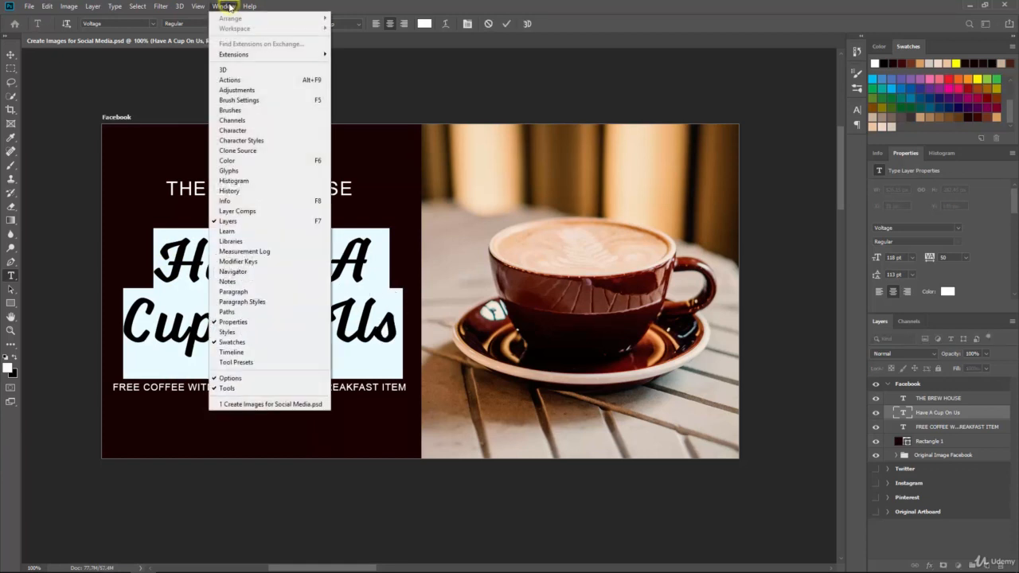
pyautogui.click(239, 132)
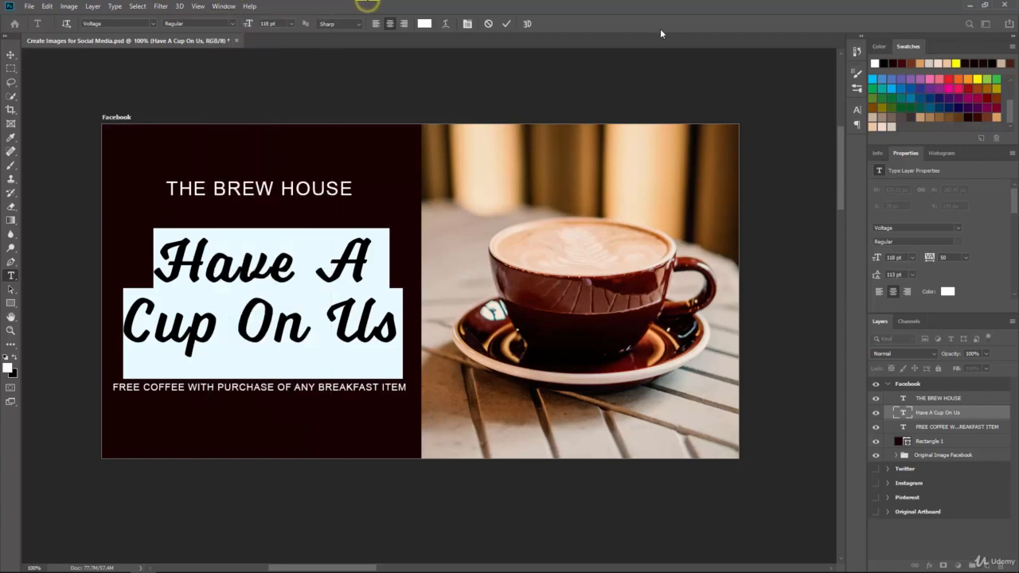
pyautogui.click(859, 111)
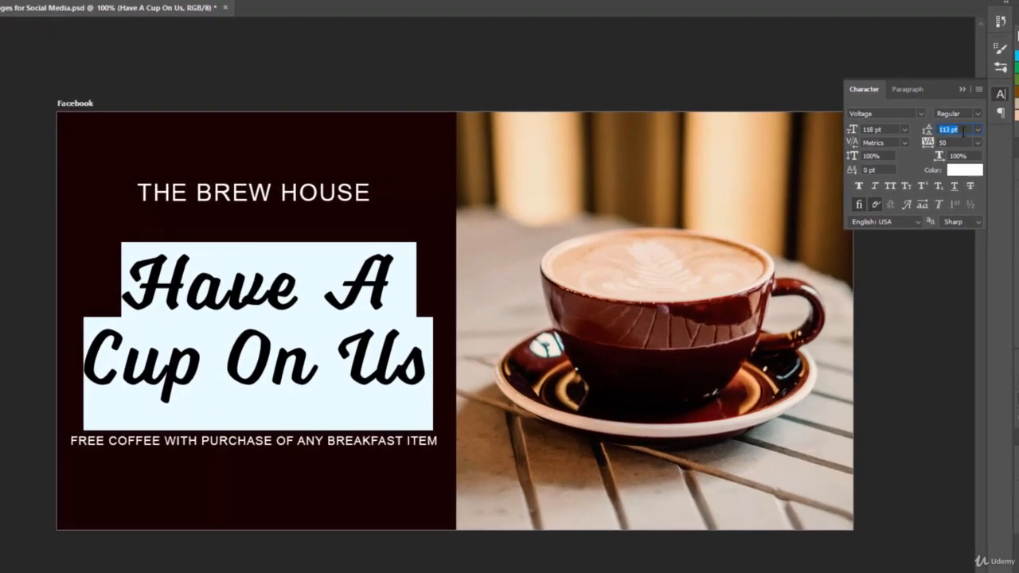
pyautogui.click(962, 129)
pyautogui.moveTo(928, 135)
pyautogui.mouseDown()
pyautogui.moveTo(954, 132)
pyautogui.moveTo(905, 130)
pyautogui.moveTo(1009, 143)
pyautogui.moveTo(940, 138)
pyautogui.mouseUp()
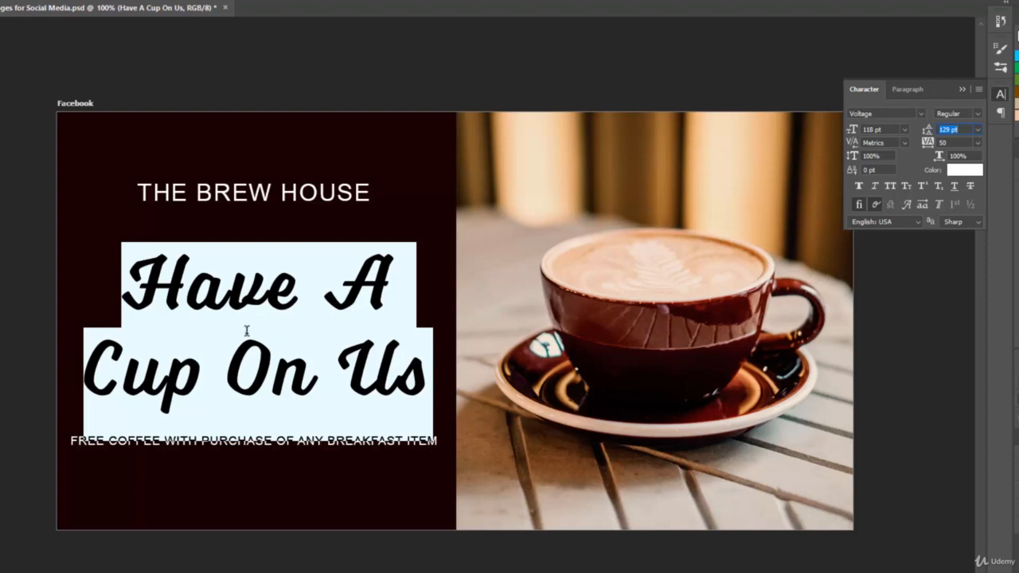
pyautogui.hotkey('ctrl', 'Return')
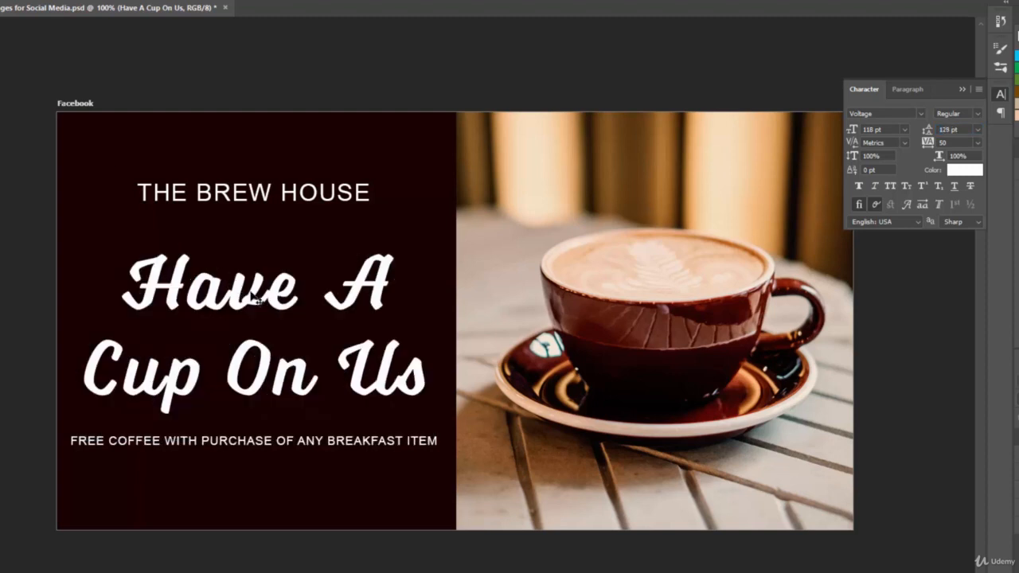
# Set the leading of the Have A Cup On Us text to 120 pt and nudge it into position
pyautogui.moveTo(239, 306); pyautogui.dragTo(243, 295)
pyautogui.click(212, 291)
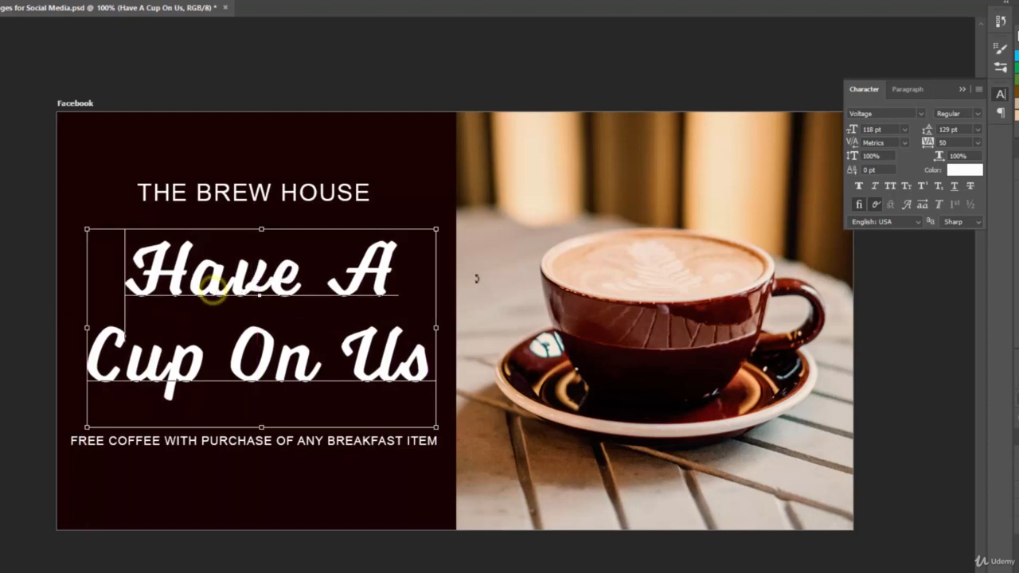
pyautogui.hotkey('ctrl', 'a')
pyautogui.moveTo(929, 130); pyautogui.dragTo(926, 131)
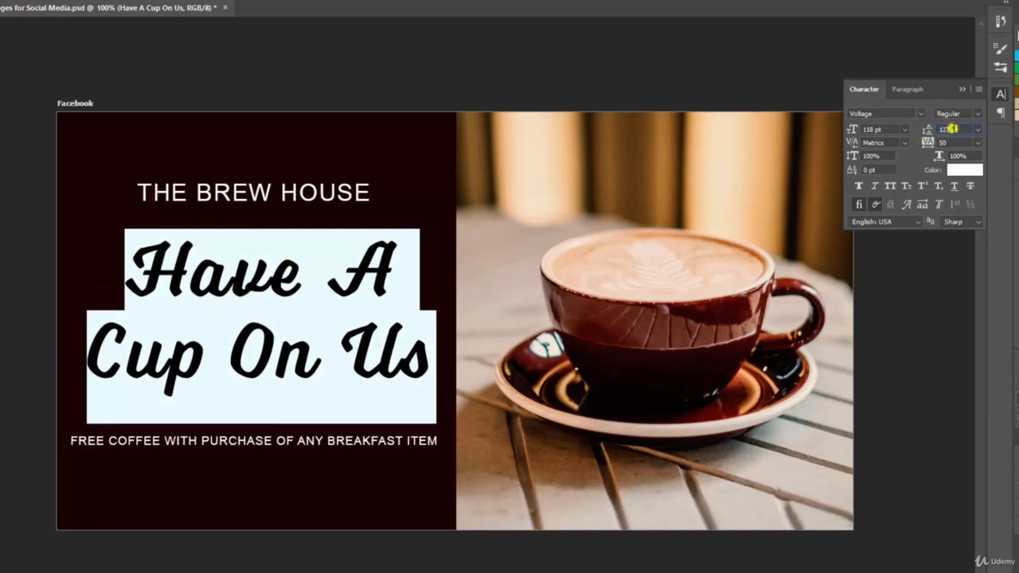
pyautogui.click(951, 128)
pyautogui.write('120')
pyautogui.press('Return')
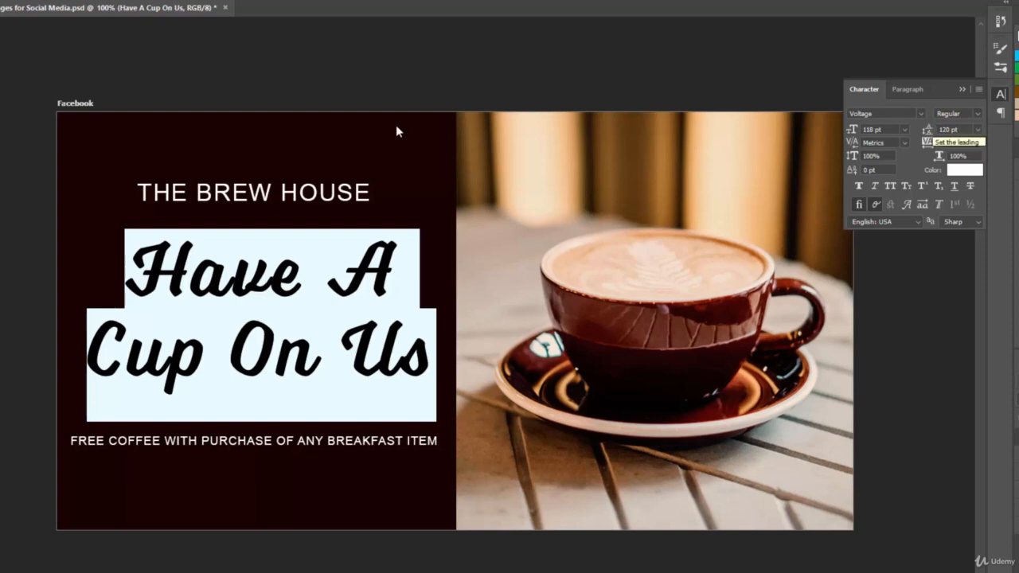
pyautogui.click(0, 24)
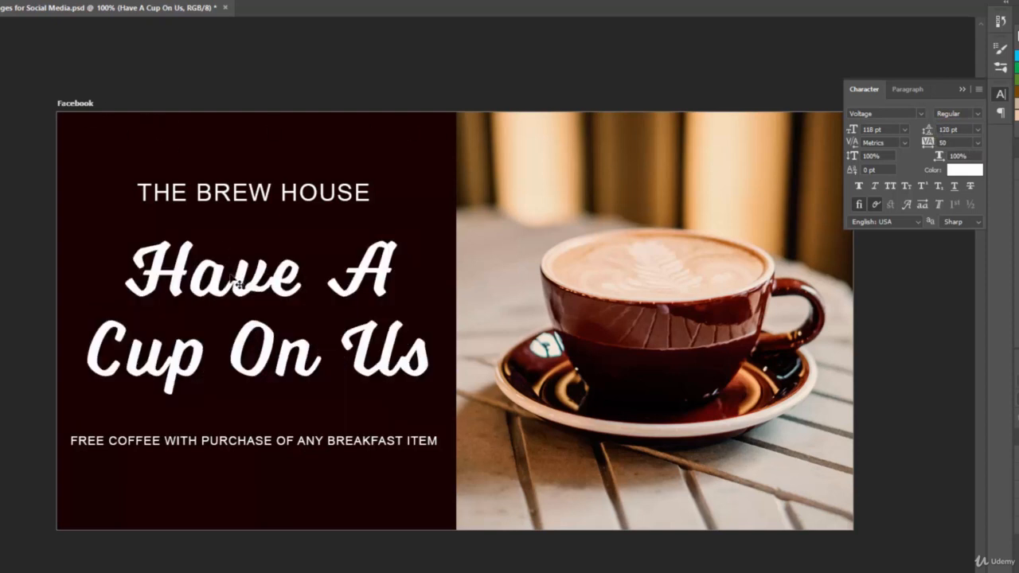
pyautogui.moveTo(239, 290)
pyautogui.mouseDown()
pyautogui.moveTo(240, 281)
pyautogui.moveTo(233, 314)
pyautogui.moveTo(237, 288)
pyautogui.mouseUp()
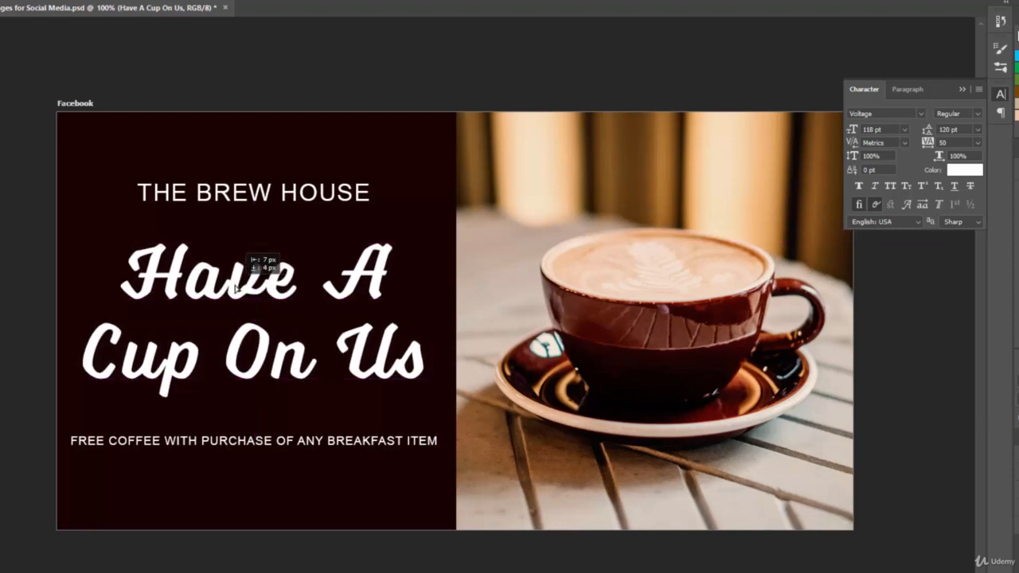